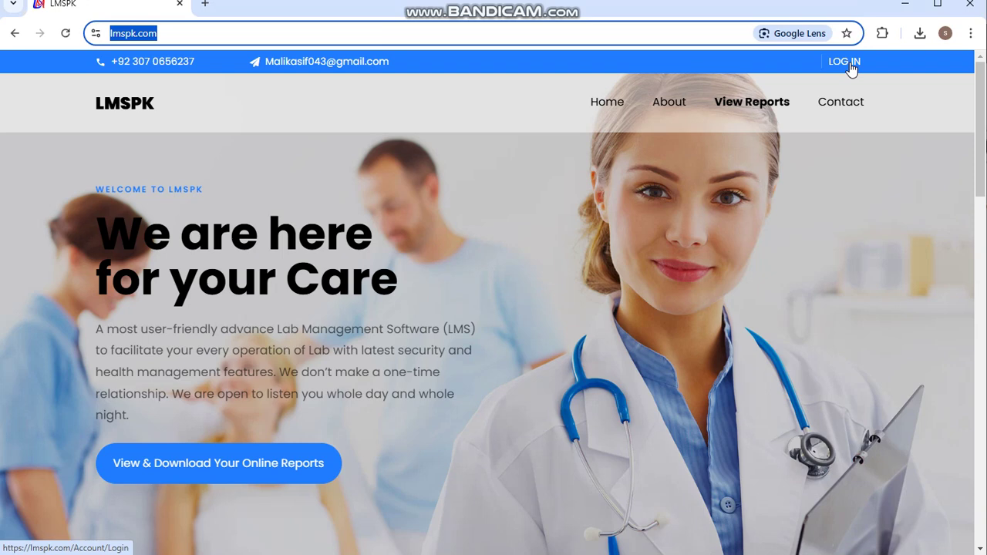
- Log in to LMSPK with the browser's saved username and password
{"action": "left_click", "coordinate": [851, 68]}
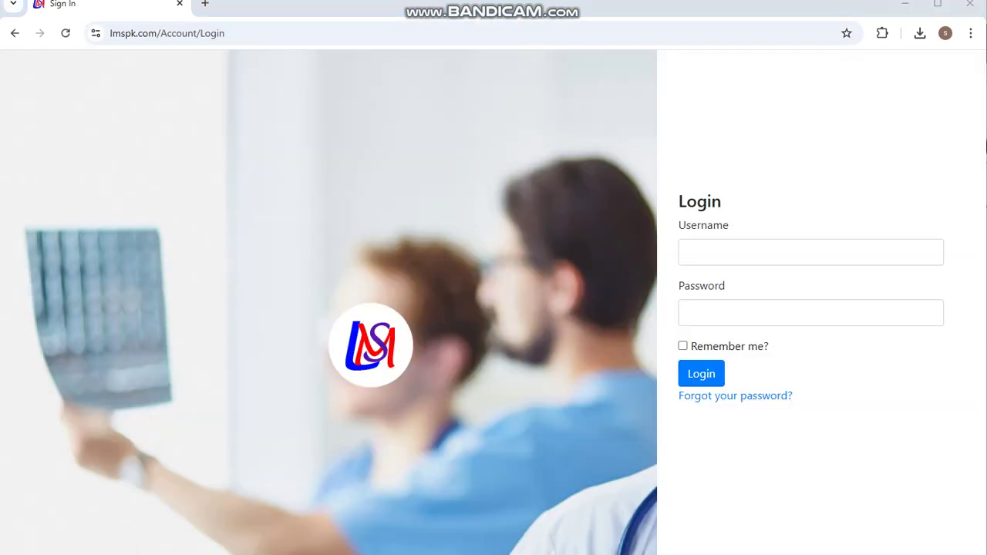
{"action": "left_click", "coordinate": [817, 248]}
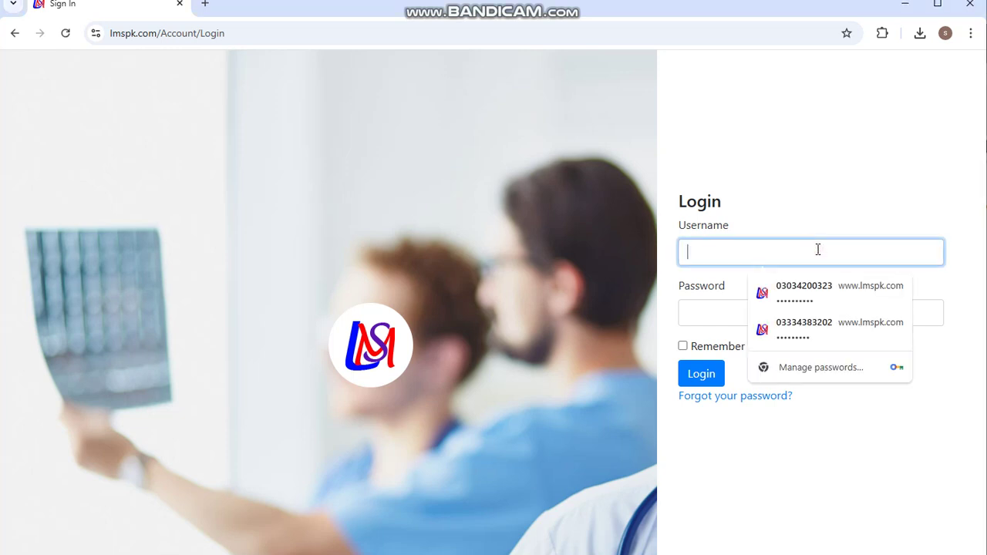
{"action": "key", "text": "ctrl+v"}
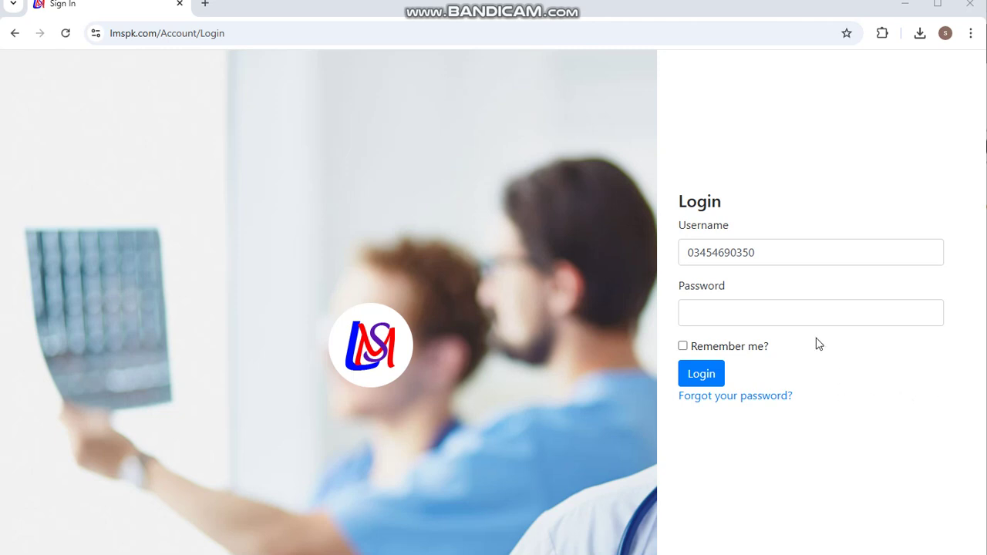
{"action": "left_click", "coordinate": [805, 312]}
{"action": "key", "text": "ctrl+v"}
{"action": "left_click", "coordinate": [703, 375]}
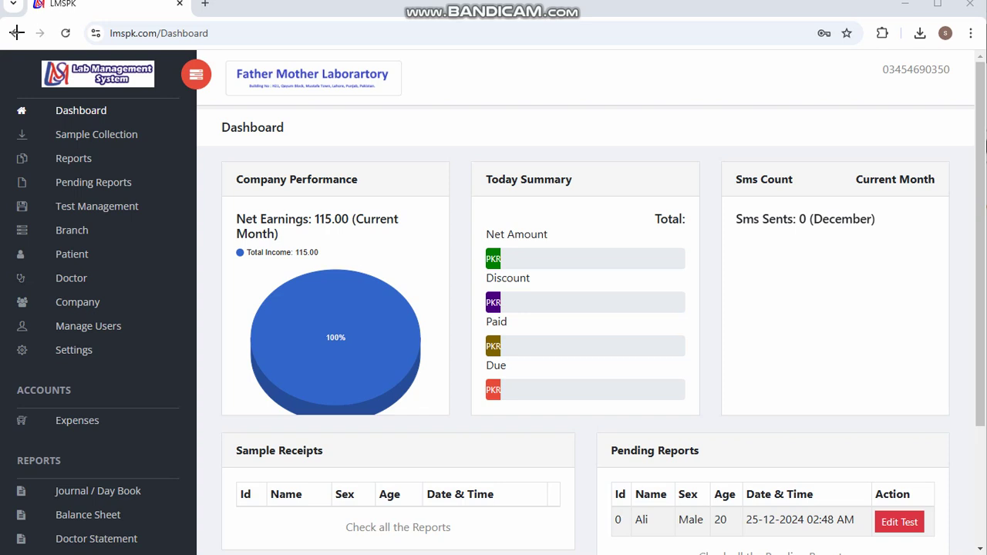
- Look over the dashboard's 115.00 net earnings, pending report and sidebar menu
{"action": "left_click_drag", "start_coordinate": [14, 100], "coordinate": [151, 171]}
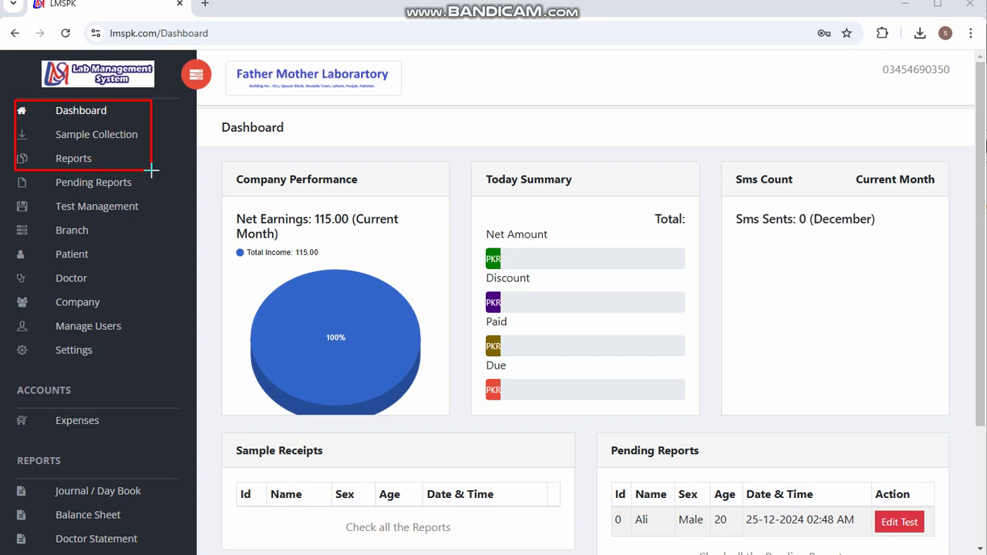
{"action": "key", "text": "ctrl+z"}
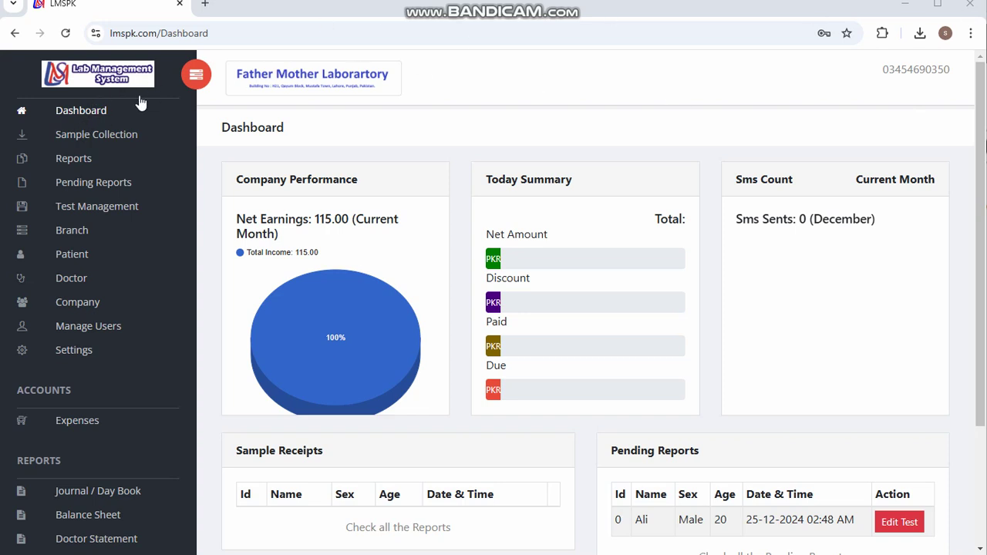
- Open Sample Collection and enter the patient's name, age 40 and mobile number
{"action": "left_click", "coordinate": [61, 141]}
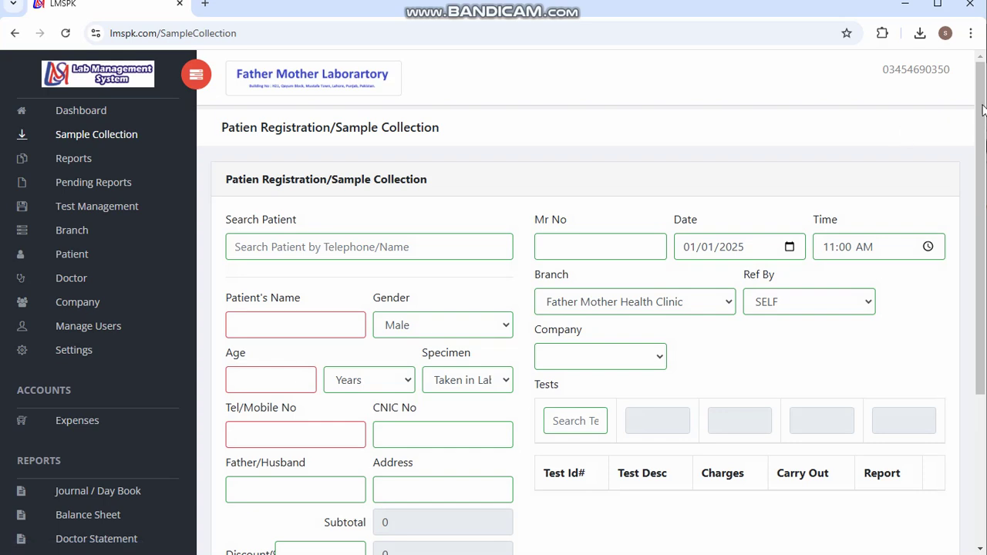
{"action": "scroll", "coordinate": [983, 110], "scroll_direction": "down", "scroll_amount": 2}
{"action": "left_click", "coordinate": [280, 220]}
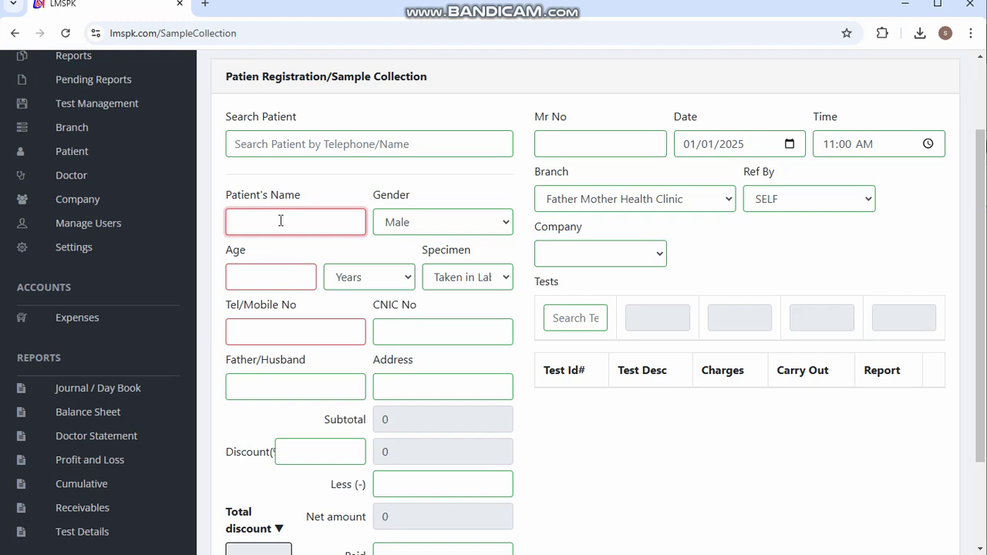
{"action": "type", "text": "zia"}
{"action": "key", "text": "Tab"}
{"action": "key", "text": "Tab"}
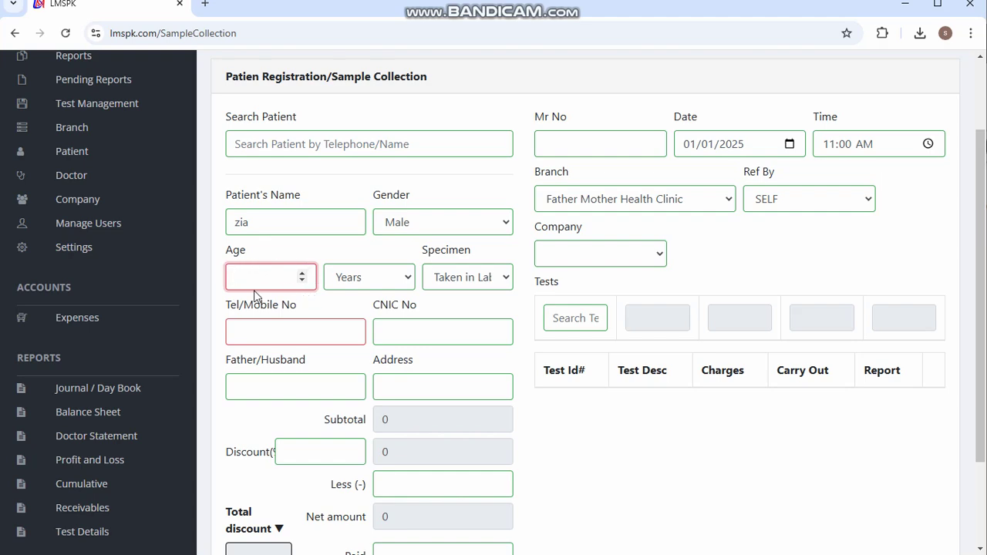
{"action": "type", "text": "40"}
{"action": "left_click", "coordinate": [265, 336]}
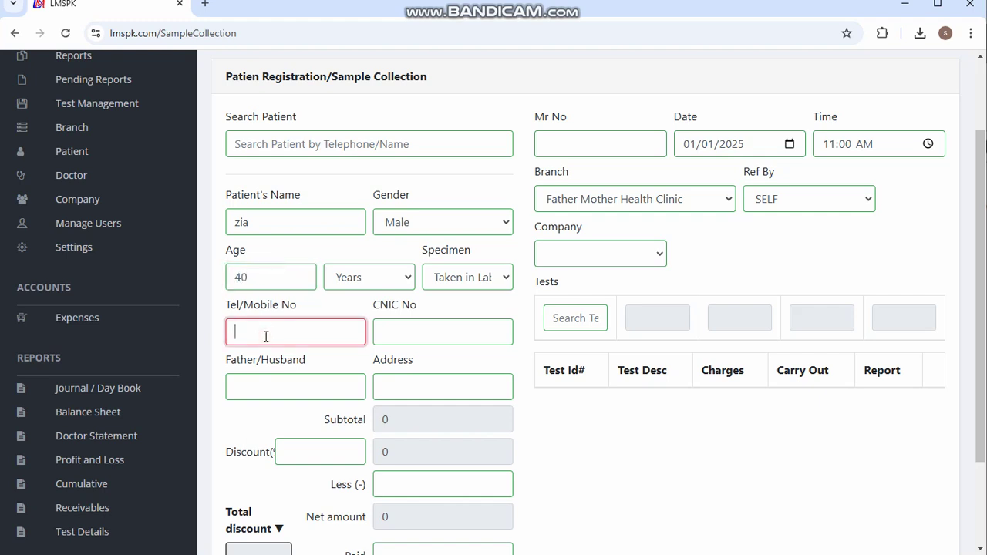
{"action": "type", "text": "03111111111"}
- Add CBC-Blood Complete Examination, Malarial Parasite Smear (MP) and Vitamin D3, totalling 4000
{"action": "left_click", "coordinate": [570, 316]}
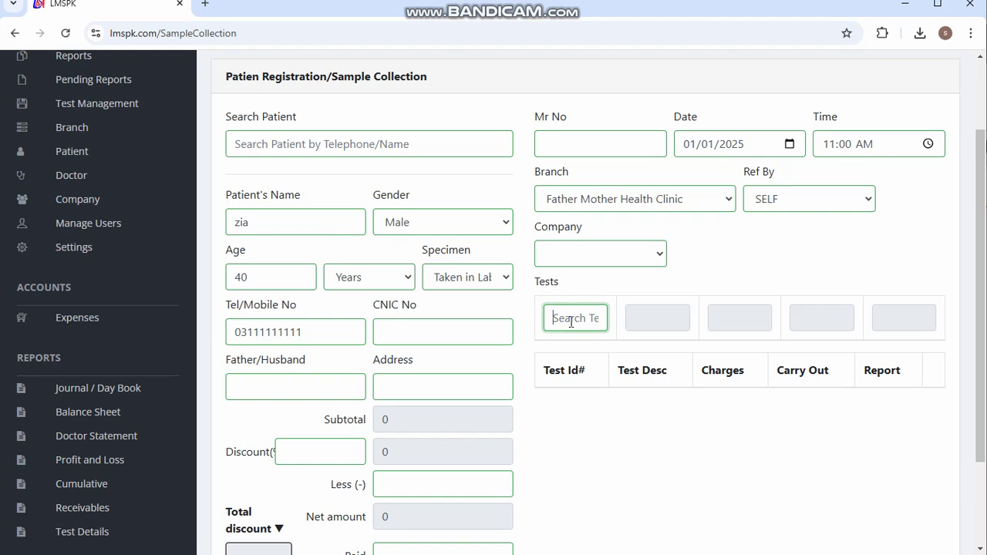
{"action": "type", "text": "cbc"}
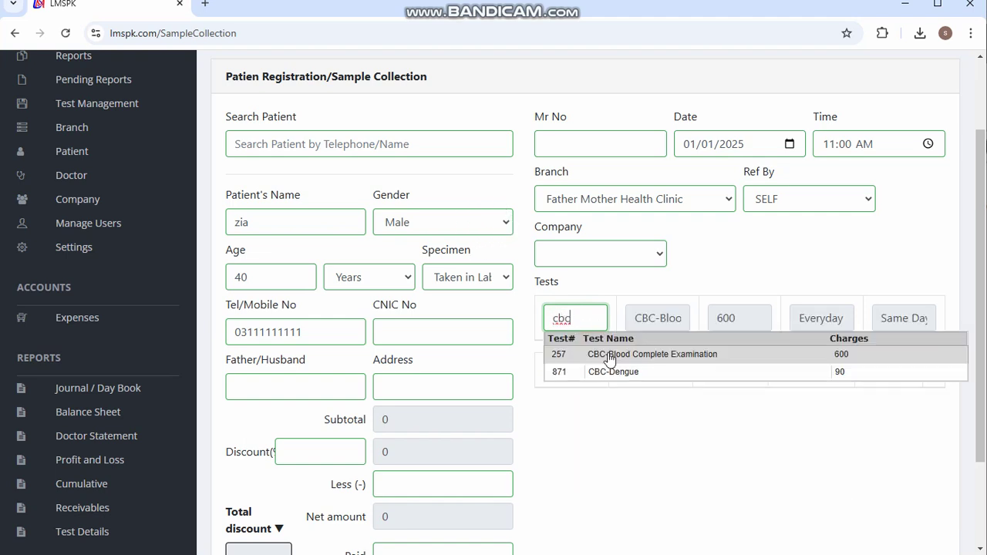
{"action": "left_click", "coordinate": [615, 357]}
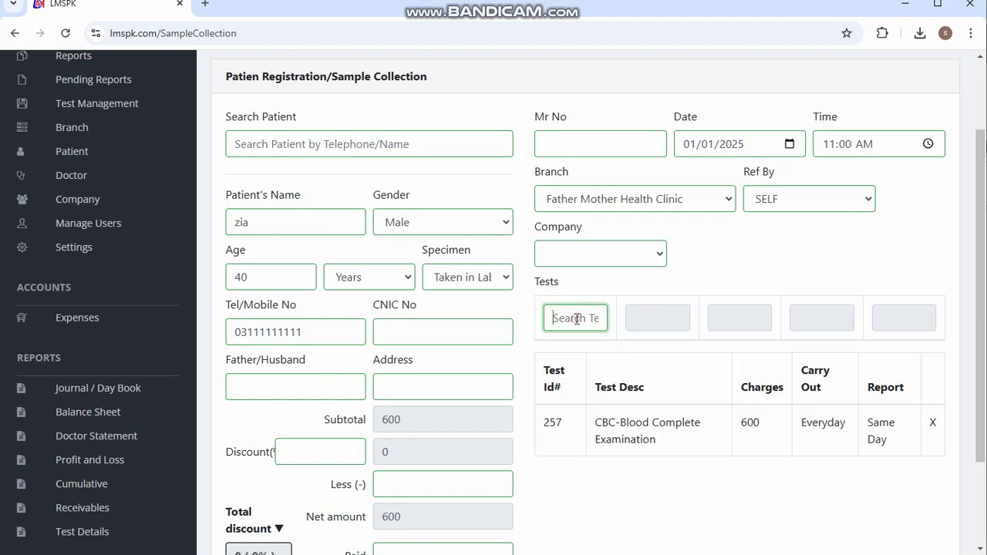
{"action": "type", "text": "mal"}
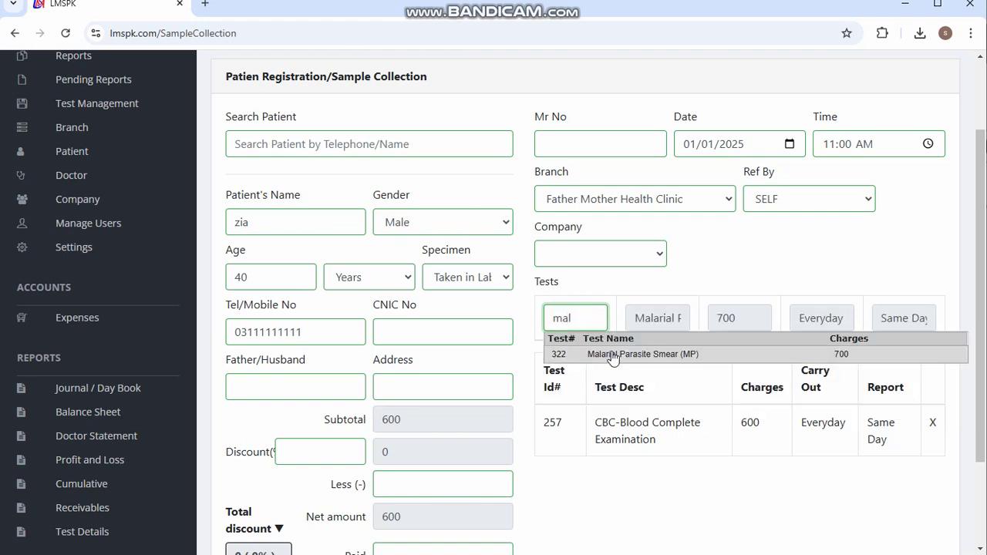
{"action": "left_click", "coordinate": [614, 359]}
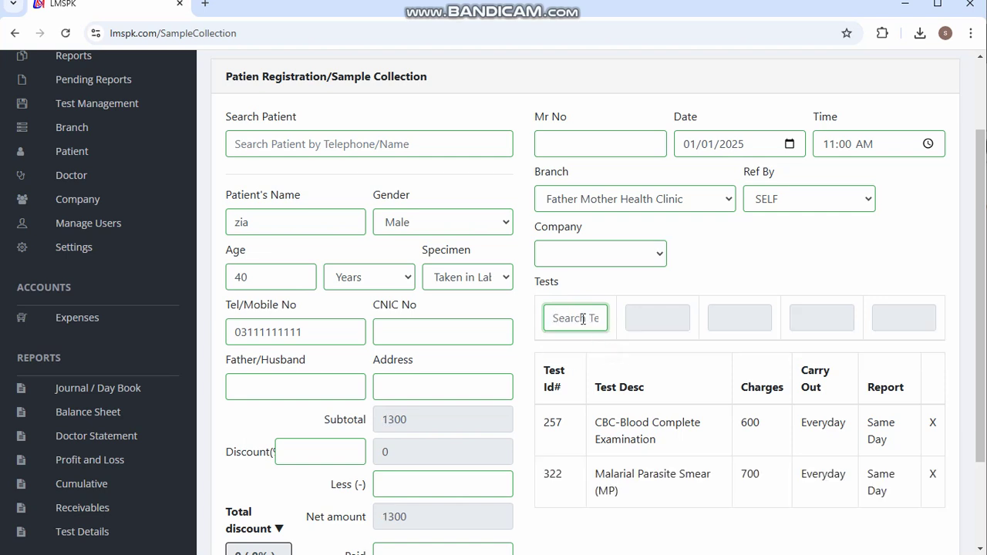
{"action": "type", "text": "vita"}
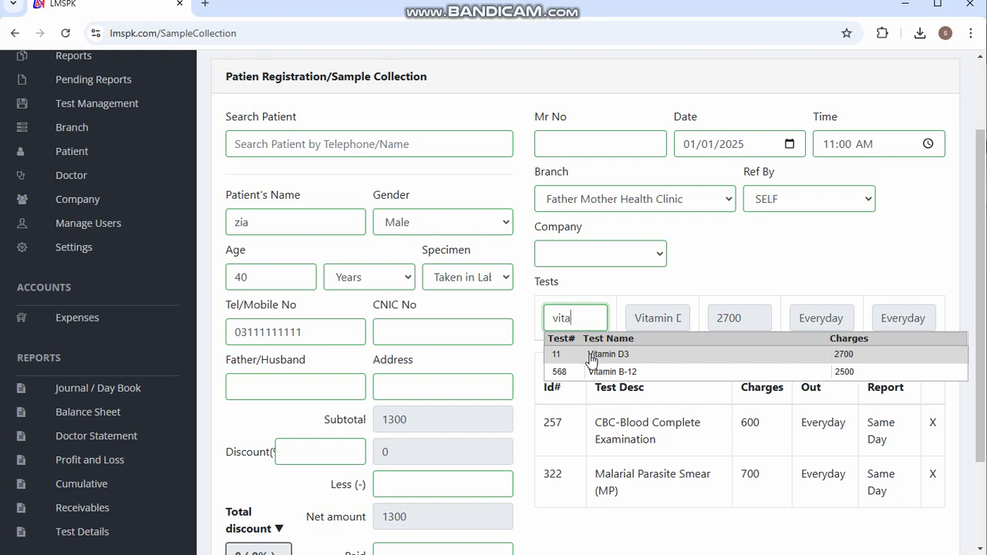
{"action": "left_click", "coordinate": [591, 357]}
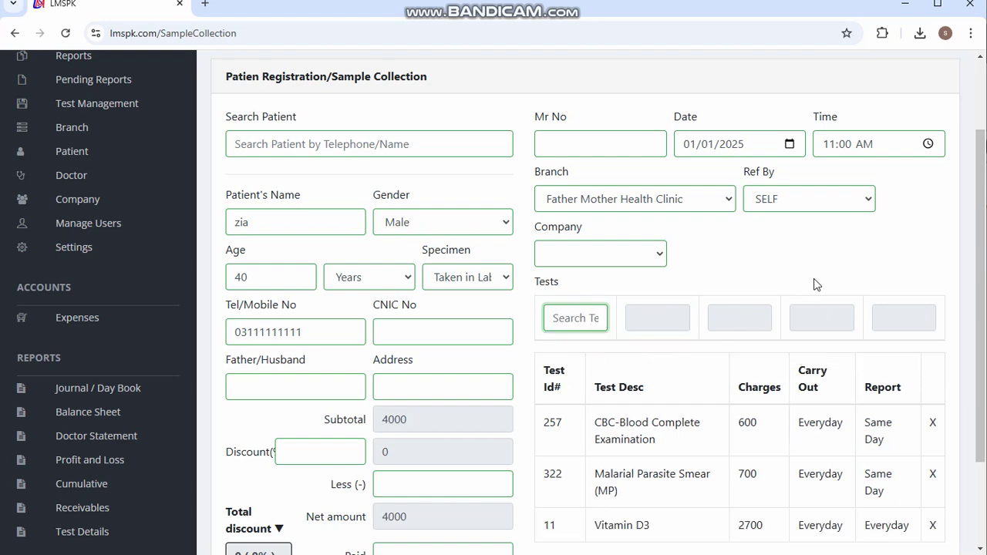
{"action": "scroll", "coordinate": [816, 285], "scroll_direction": "down", "scroll_amount": 2}
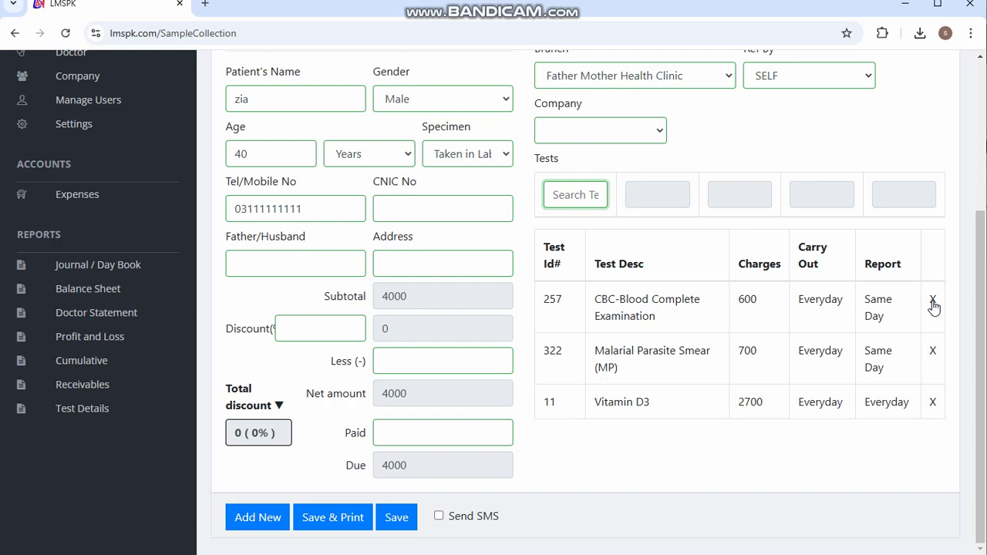
- Delete the CBC-Blood Complete Examination test and re-add it after Vitamin D3
{"action": "left_click", "coordinate": [932, 301]}
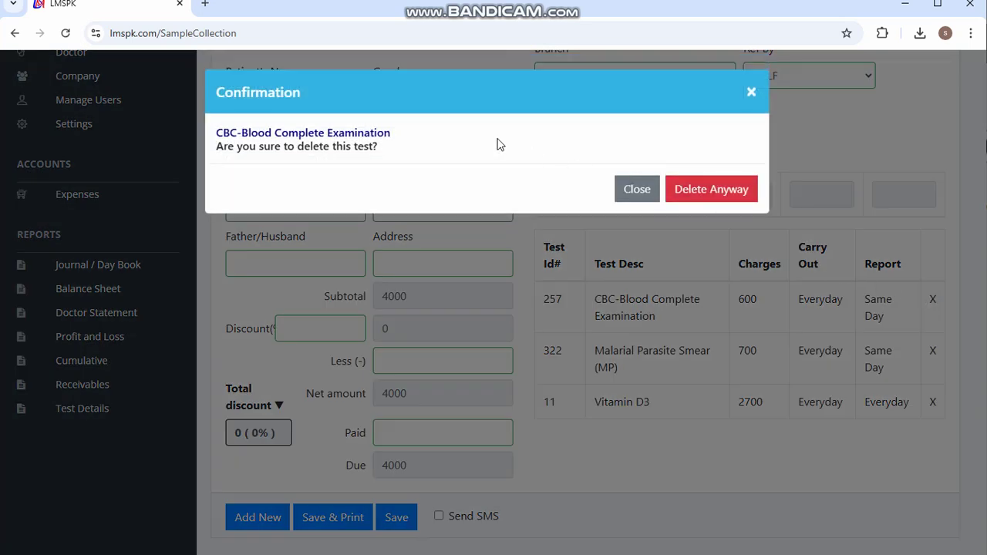
{"action": "left_click", "coordinate": [720, 191]}
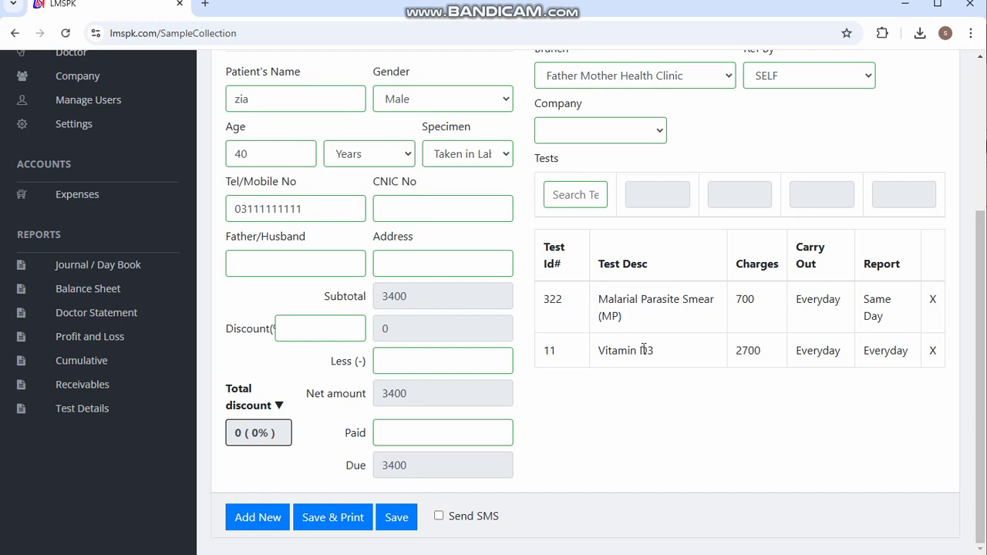
{"action": "left_click", "coordinate": [581, 197]}
{"action": "type", "text": "cbc"}
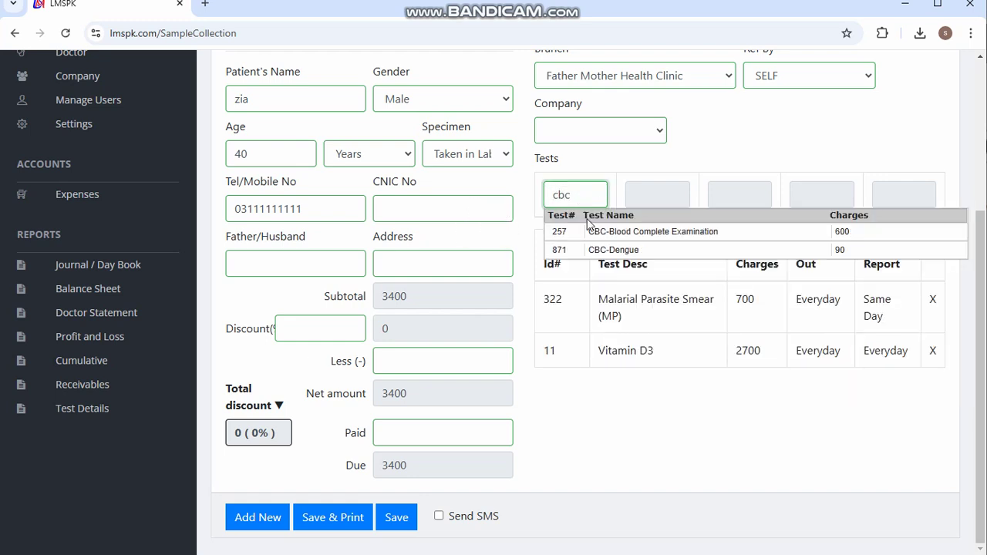
{"action": "left_click", "coordinate": [595, 232]}
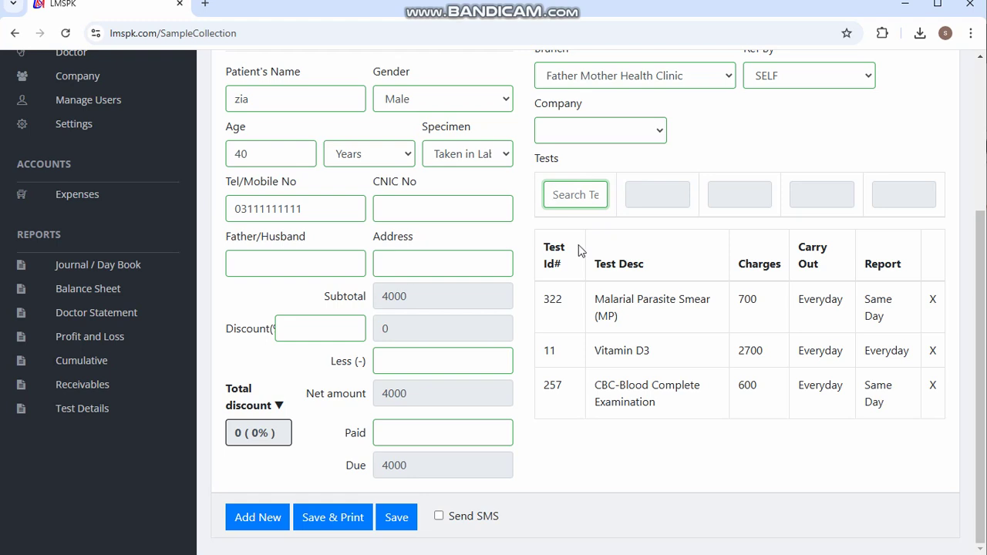
{"action": "left_click", "coordinate": [397, 362]}
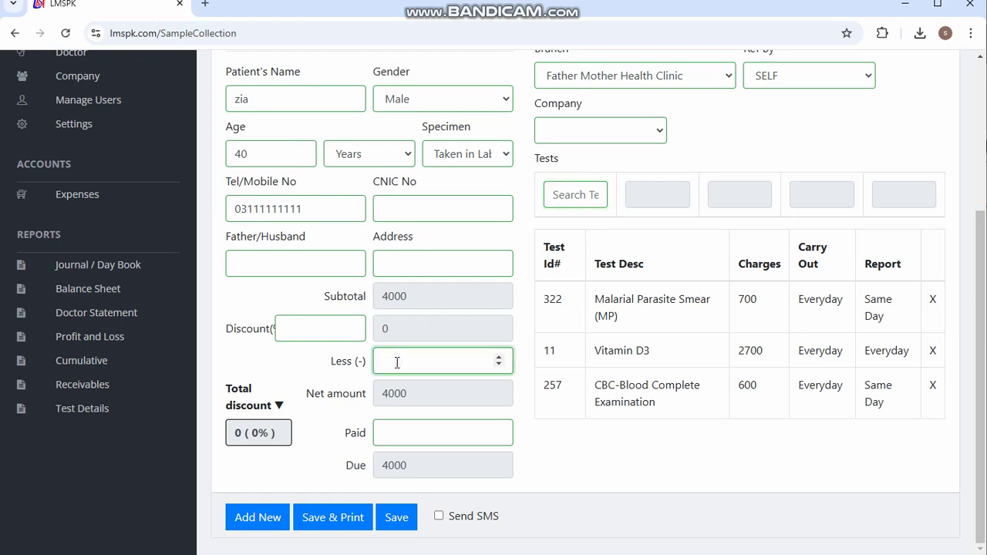
- Enter a flat 500 reduction, check the 3500 net, then clear it
{"action": "type", "text": "500"}
{"action": "left_click", "coordinate": [401, 400]}
{"action": "left_click", "coordinate": [380, 397]}
{"action": "left_click_drag", "start_coordinate": [393, 399], "coordinate": [407, 399]}
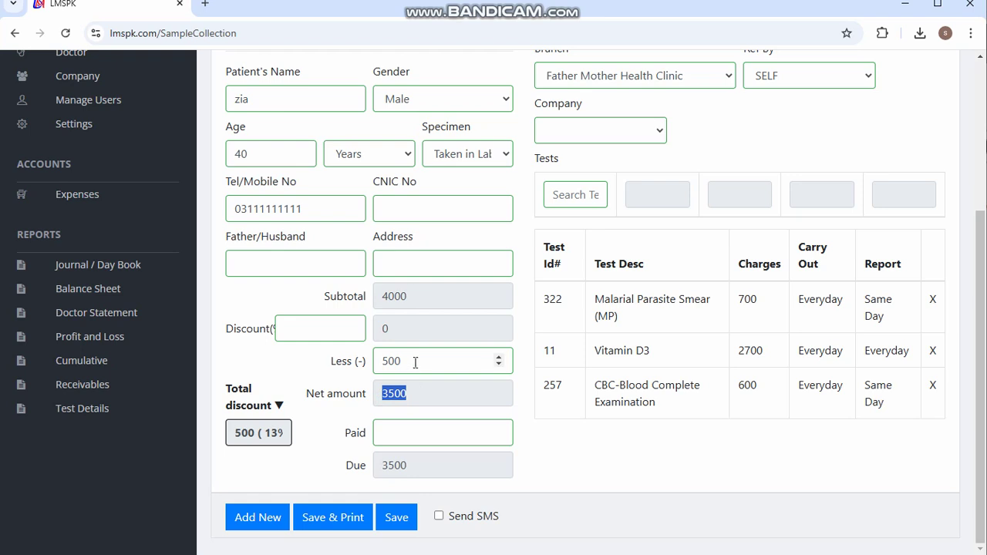
{"action": "left_click_drag", "start_coordinate": [415, 363], "coordinate": [366, 367]}
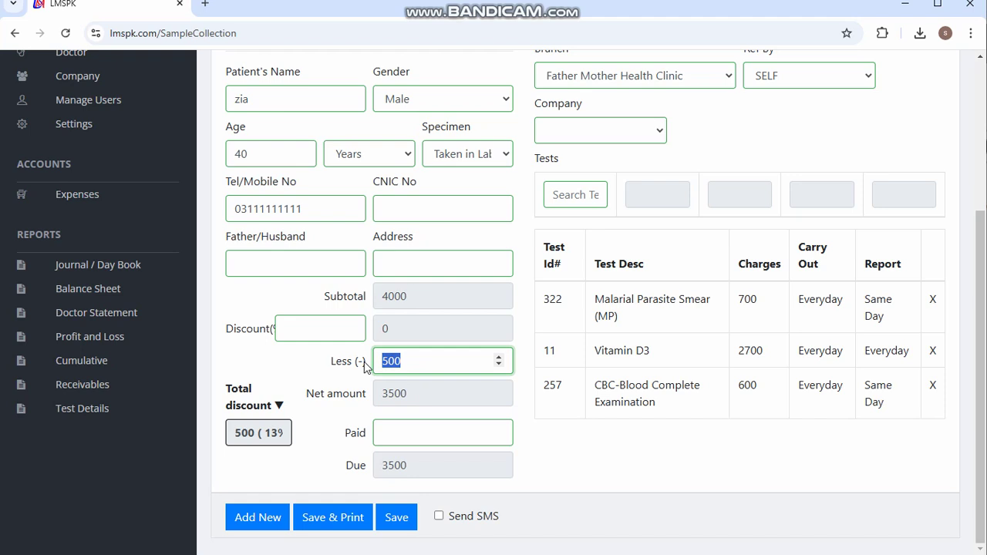
{"action": "key", "text": "BackSpace"}
- Apply a 10% discount, taking 400 off for a 3600 net amount
{"action": "left_click", "coordinate": [312, 329]}
{"action": "type", "text": "10"}
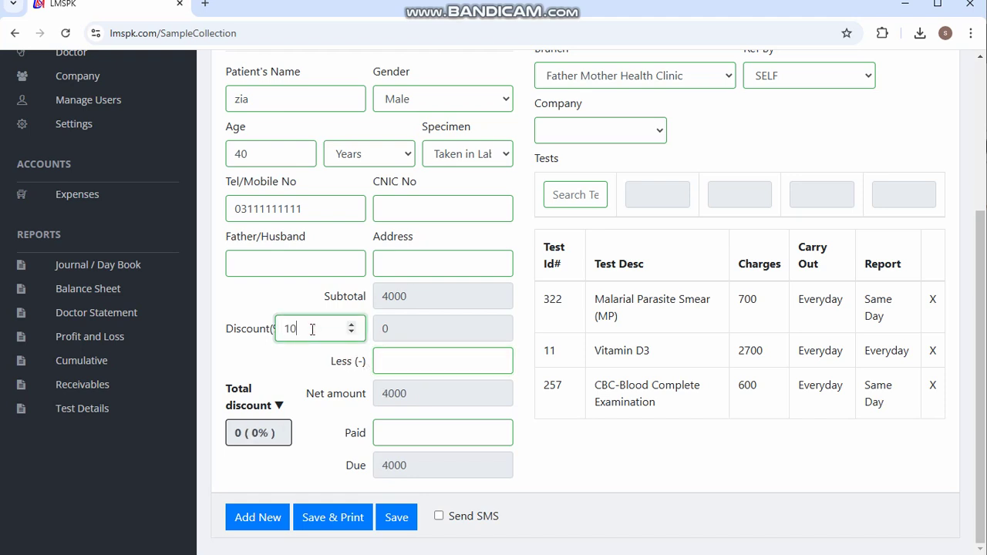
{"action": "key", "text": "Tab"}
{"action": "left_click_drag", "start_coordinate": [379, 331], "coordinate": [405, 333]}
{"action": "left_click", "coordinate": [385, 404]}
{"action": "left_click_drag", "start_coordinate": [385, 398], "coordinate": [401, 399]}
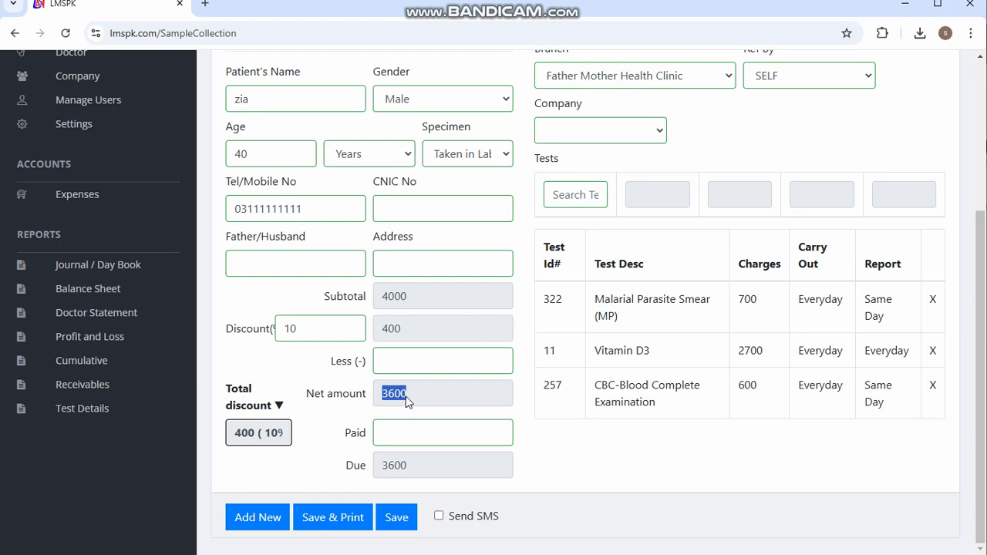
{"action": "left_click", "coordinate": [300, 330]}
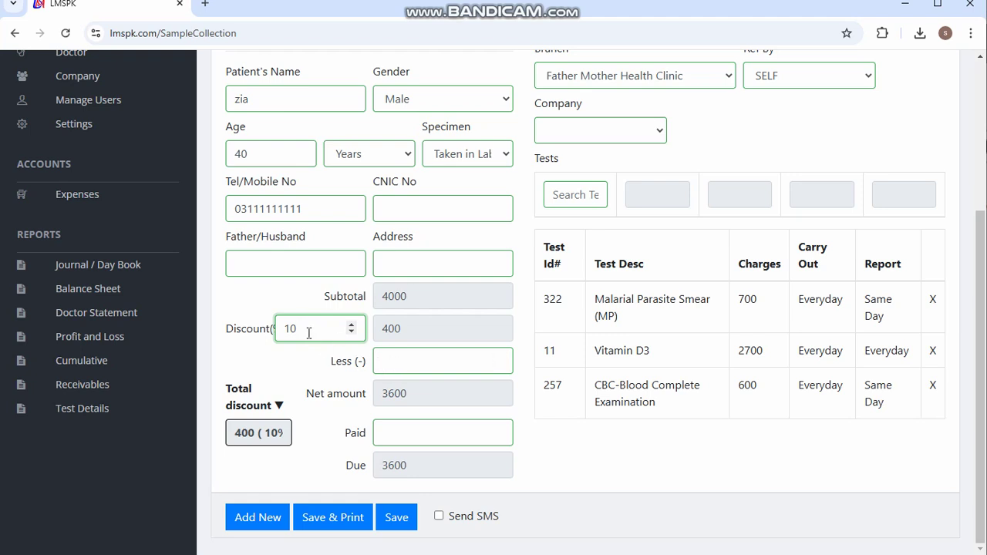
{"action": "left_click", "coordinate": [389, 362]}
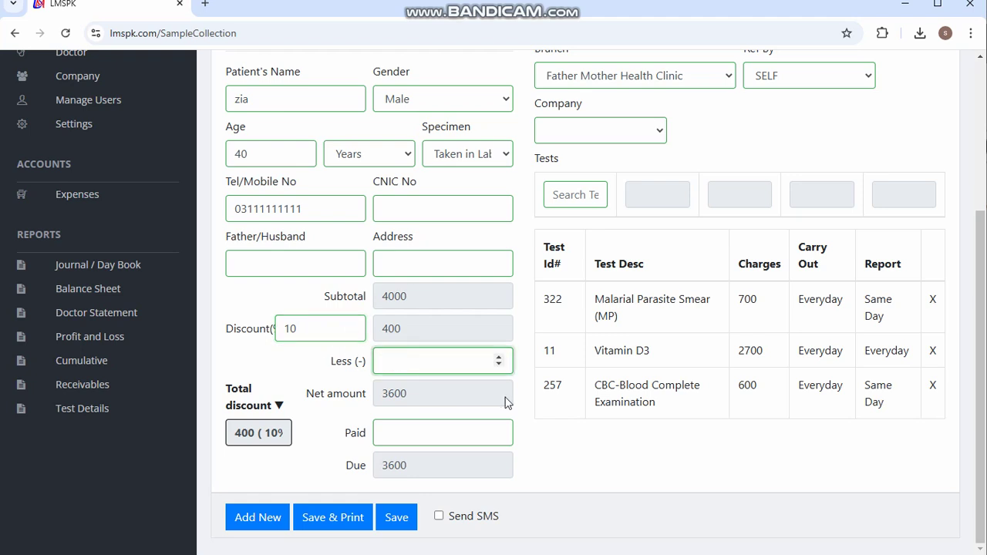
- Add a flat 100 reduction alongside the 10% discount and review the totals
{"action": "type", "text": "100"}
{"action": "key", "text": "Tab"}
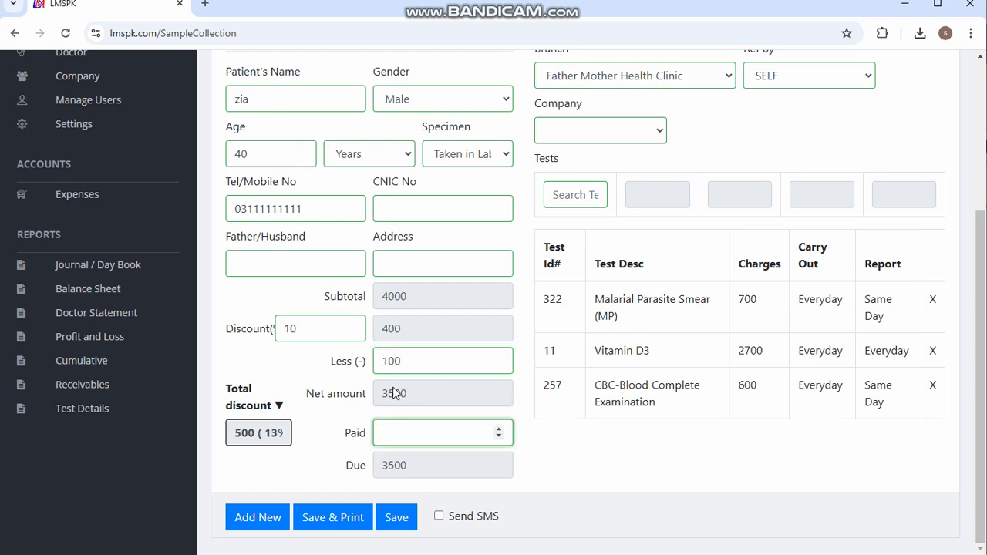
{"action": "left_click_drag", "start_coordinate": [384, 398], "coordinate": [410, 396]}
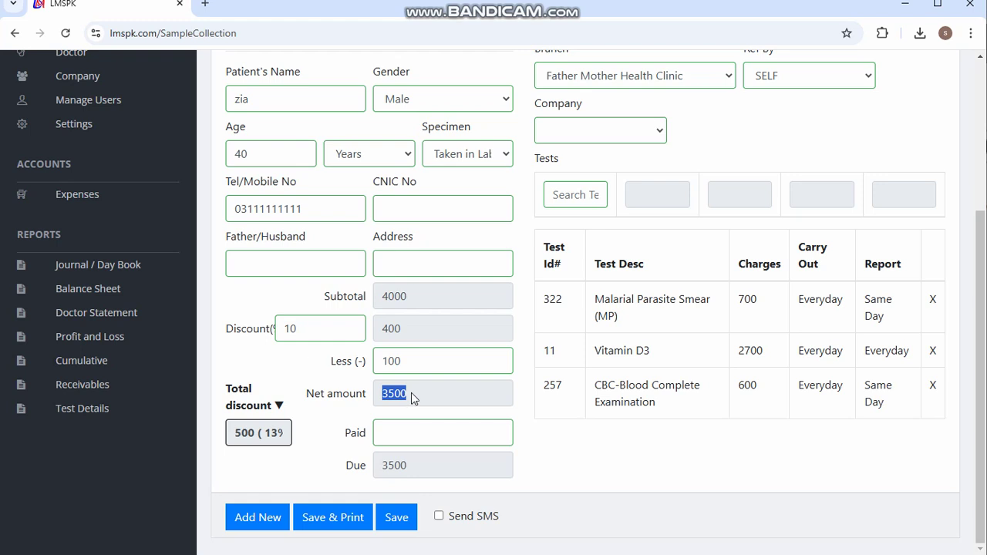
{"action": "left_click_drag", "start_coordinate": [234, 433], "coordinate": [254, 431]}
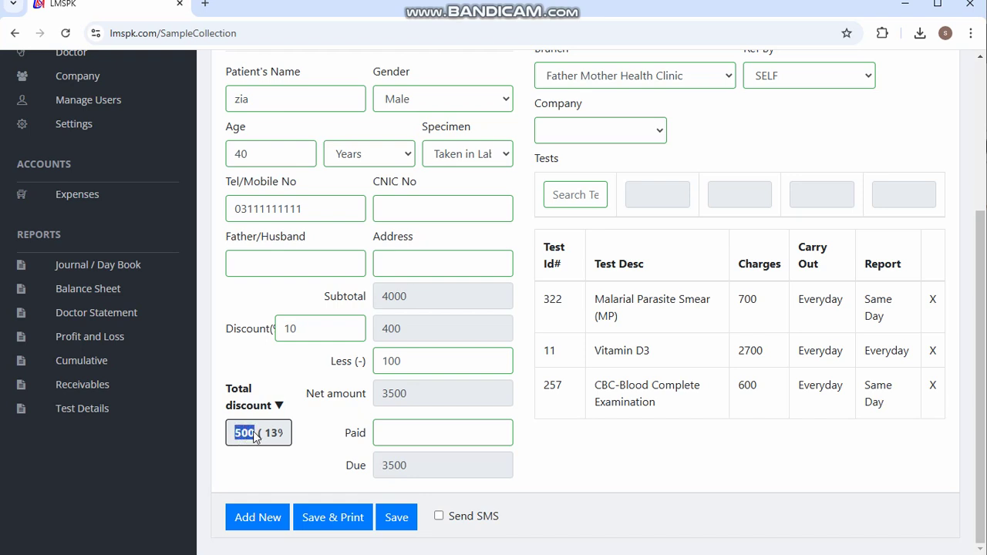
{"action": "left_click", "coordinate": [293, 328]}
{"action": "left_click_drag", "start_coordinate": [383, 331], "coordinate": [408, 332]}
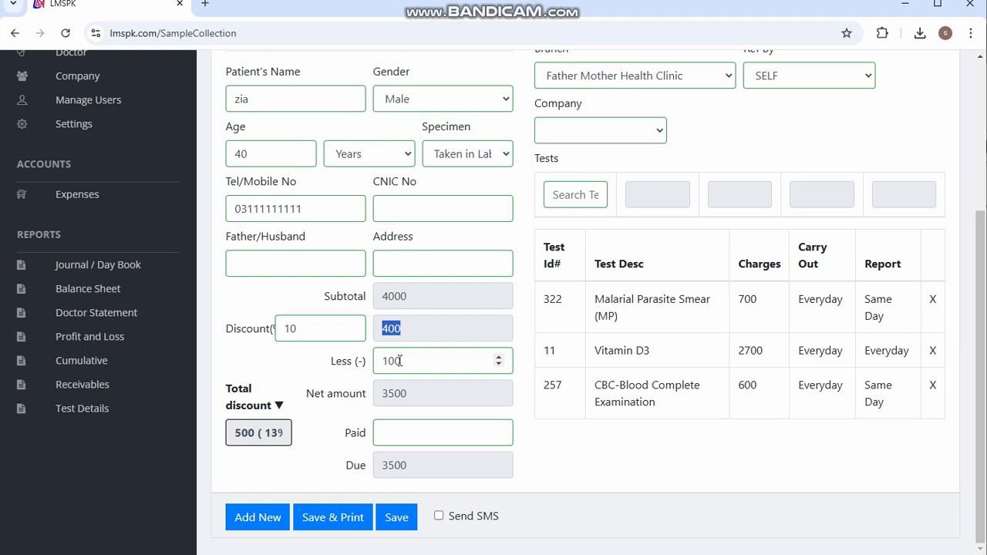
- Remove the 10% discount and change the flat reduction to 500, netting 3500
{"action": "left_click", "coordinate": [406, 360]}
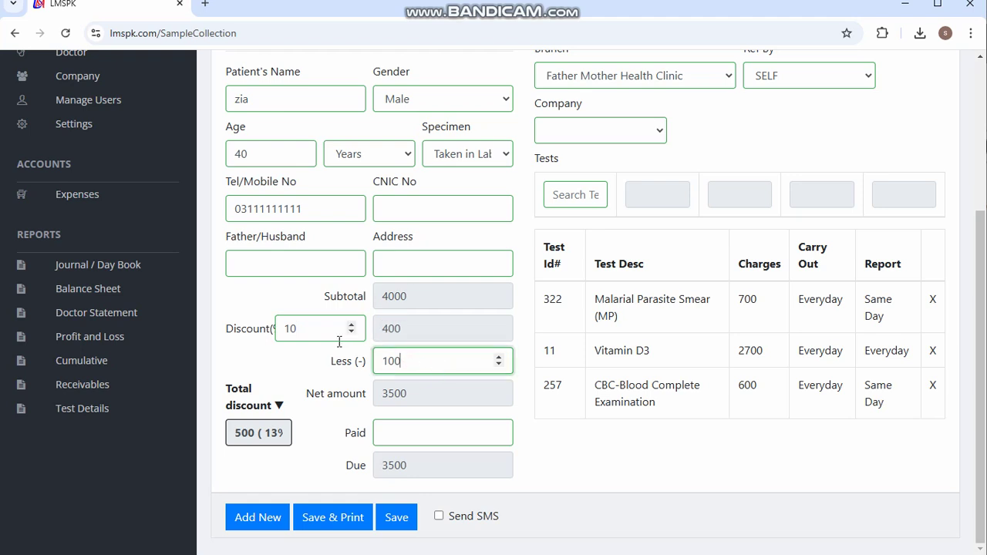
{"action": "left_click", "coordinate": [315, 333]}
{"action": "double_click", "coordinate": [316, 333]}
{"action": "key", "text": "BackSpace"}
{"action": "left_click", "coordinate": [417, 362]}
{"action": "left_click_drag", "start_coordinate": [408, 361], "coordinate": [301, 351]}
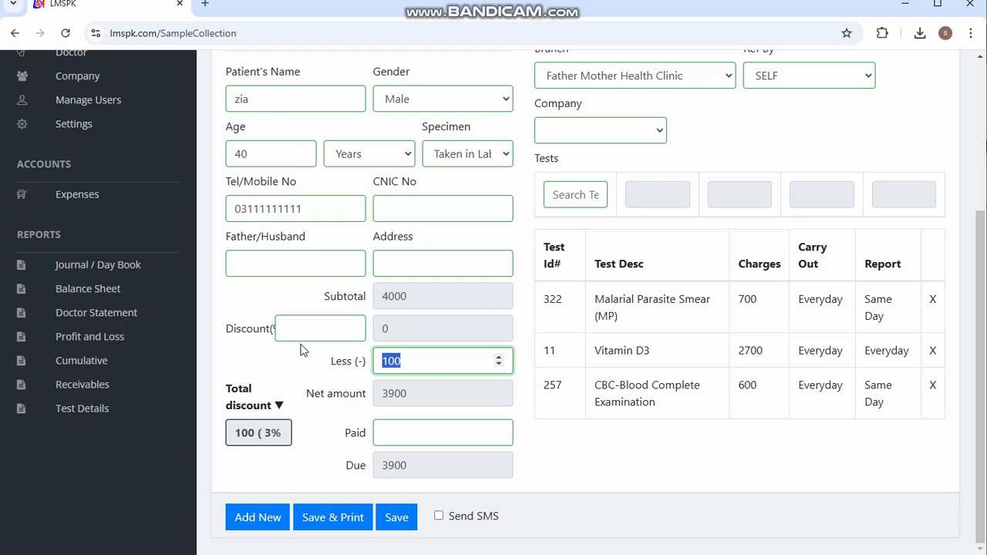
{"action": "type", "text": "500"}
{"action": "key", "text": "Tab"}
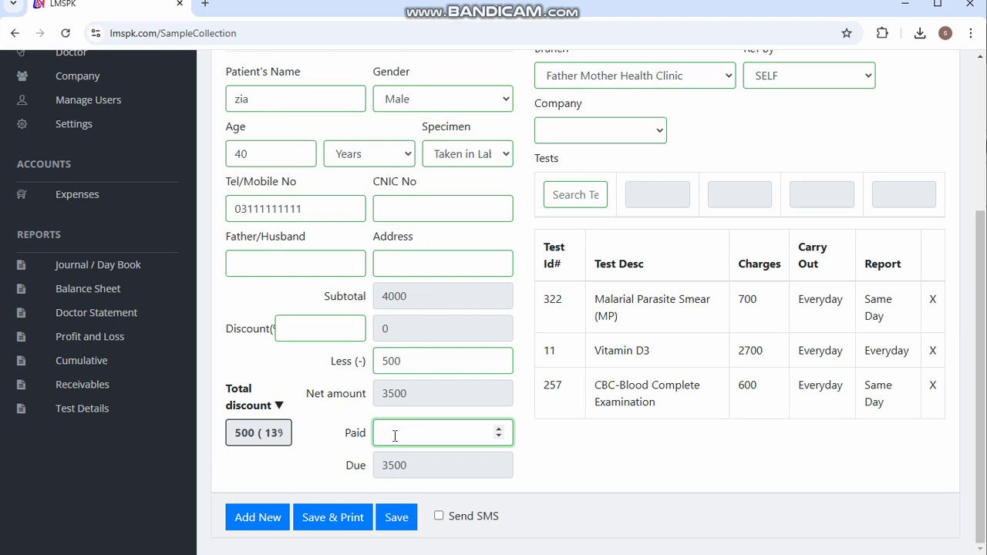
- Record 1500 as paid, leaving 2000 due
{"action": "type", "text": "1500"}
{"action": "left_click", "coordinate": [438, 484]}
{"action": "left_click_drag", "start_coordinate": [380, 465], "coordinate": [451, 483]}
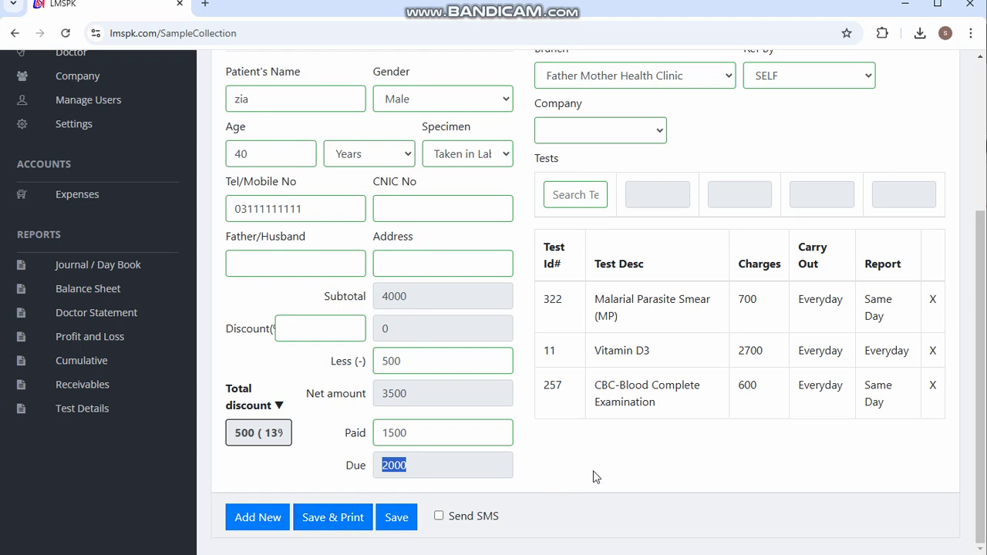
{"action": "scroll", "coordinate": [593, 477], "scroll_direction": "up", "scroll_amount": 1}
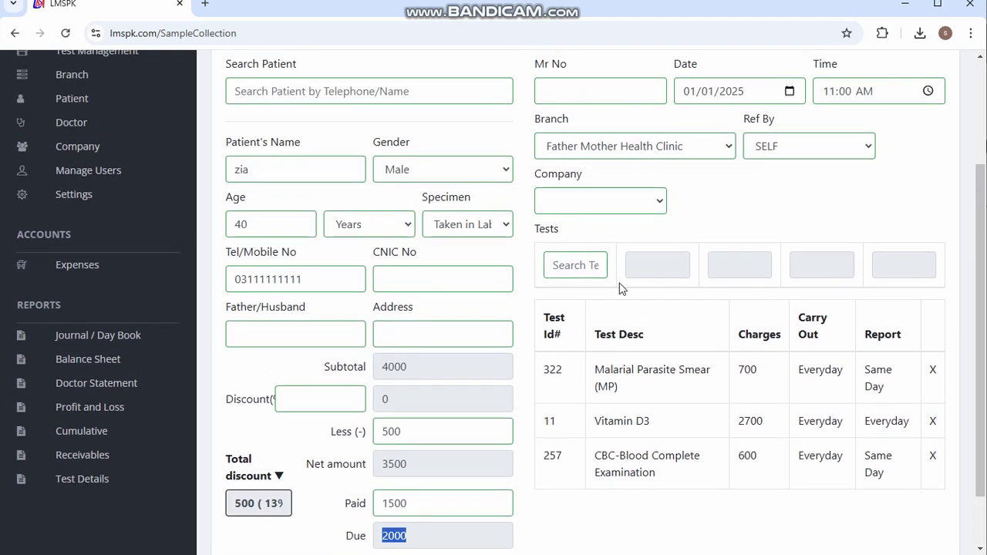
{"action": "left_click", "coordinate": [584, 202]}
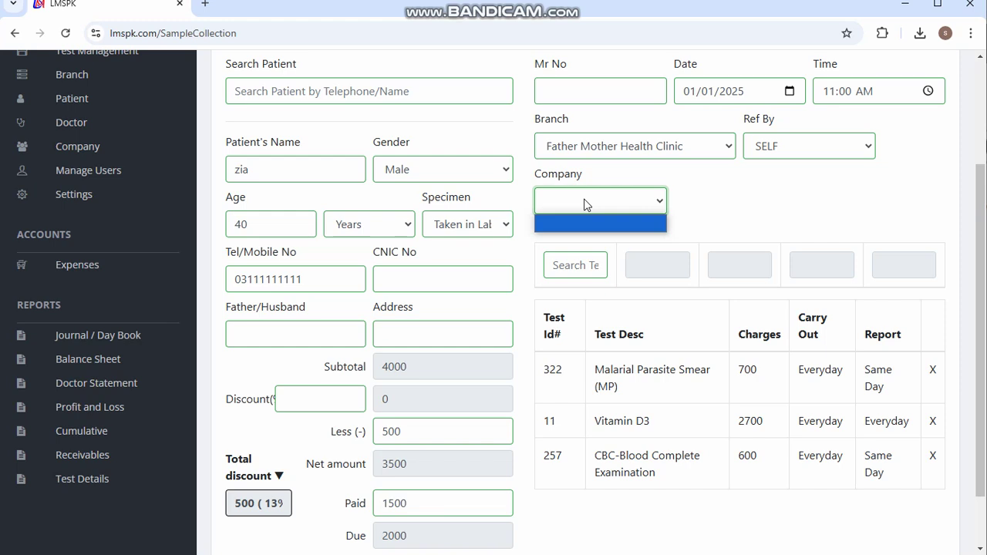
{"action": "left_click", "coordinate": [584, 202]}
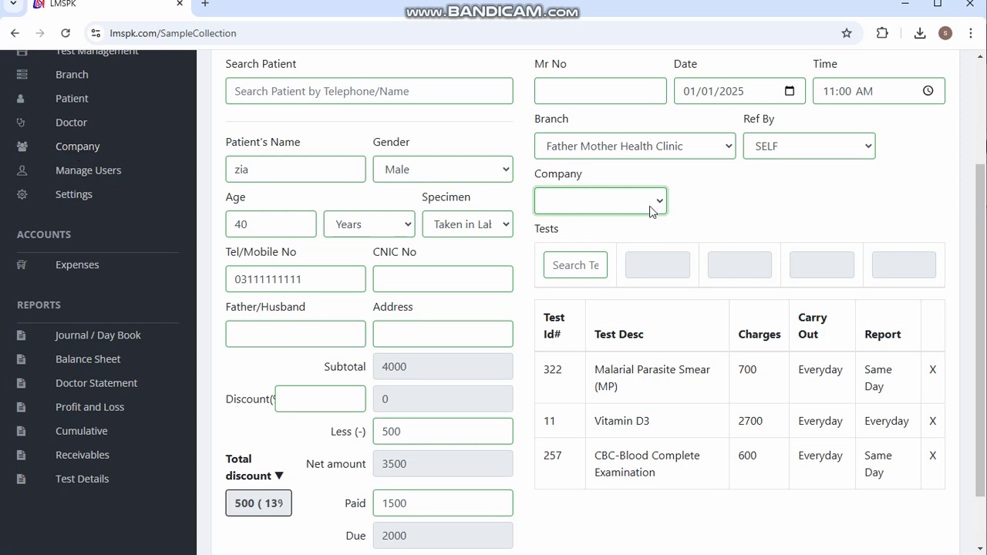
{"action": "left_click_drag", "start_coordinate": [745, 119], "coordinate": [780, 122]}
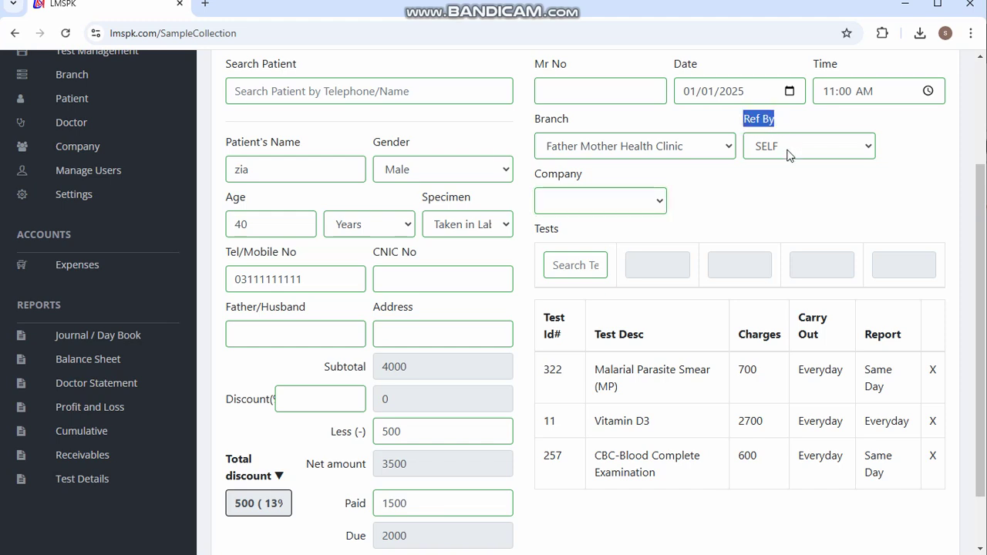
{"action": "left_click", "coordinate": [787, 155]}
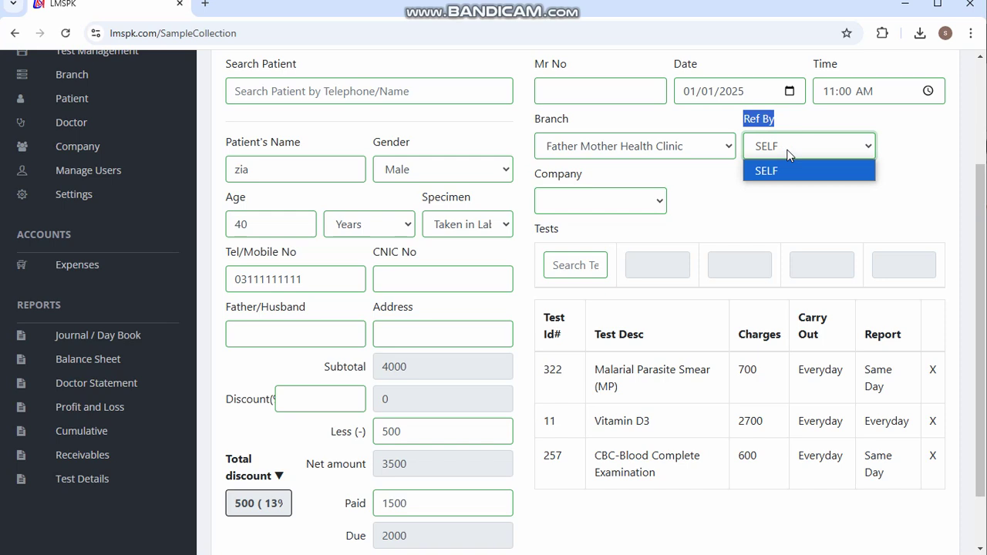
{"action": "left_click", "coordinate": [787, 152]}
{"action": "left_click", "coordinate": [759, 174]}
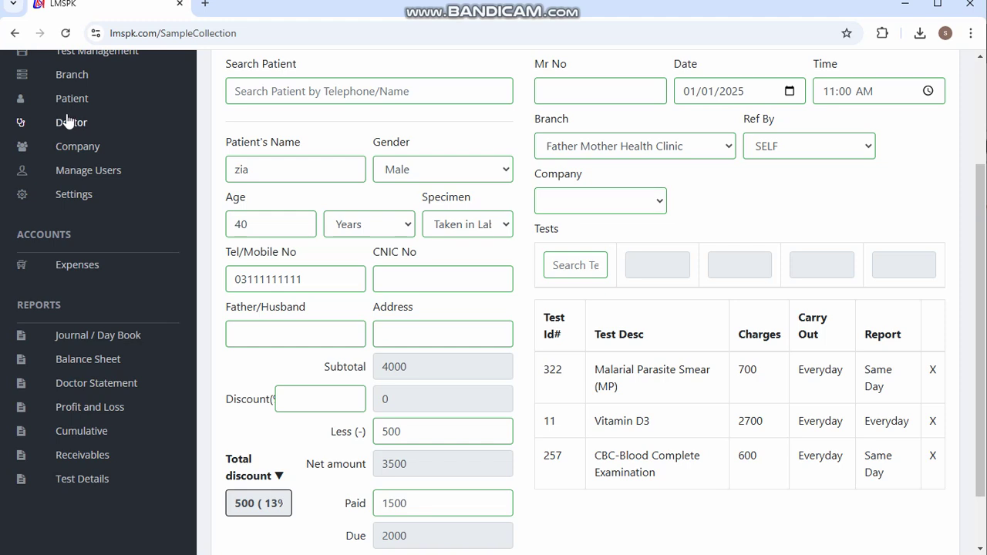
{"action": "left_click", "coordinate": [92, 126]}
{"action": "left_click_drag", "start_coordinate": [92, 131], "coordinate": [248, 170]}
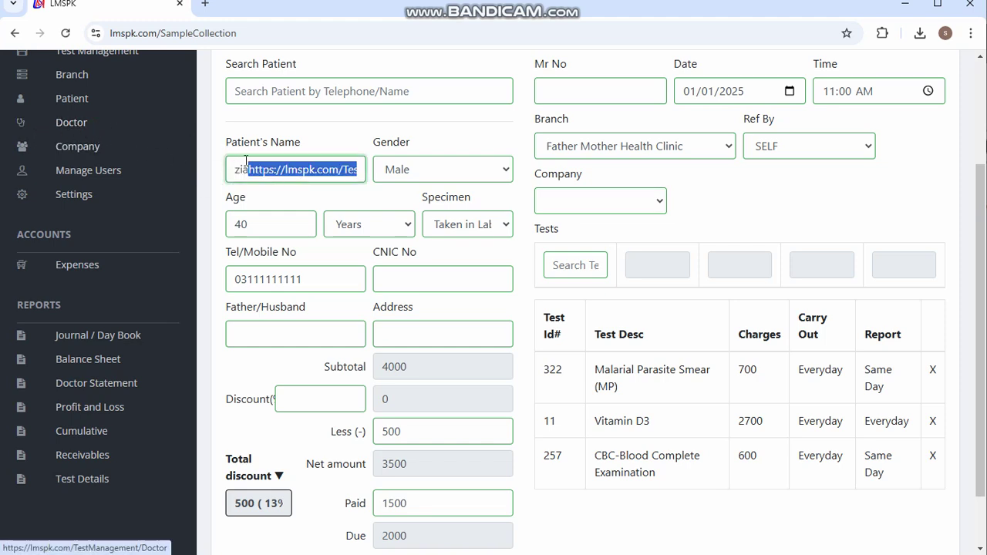
{"action": "key", "text": "BackSpace"}
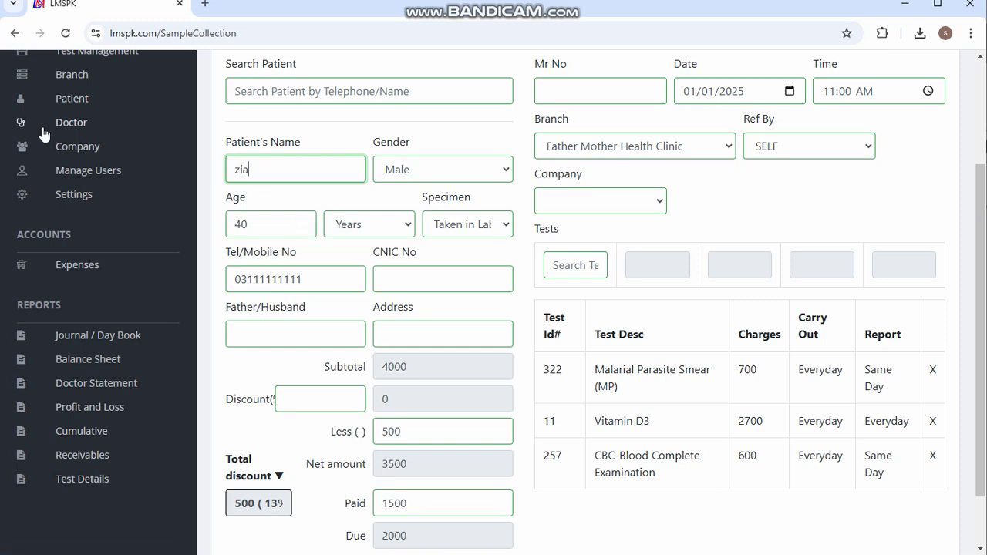
{"action": "left_click", "coordinate": [825, 148]}
{"action": "left_click", "coordinate": [809, 150]}
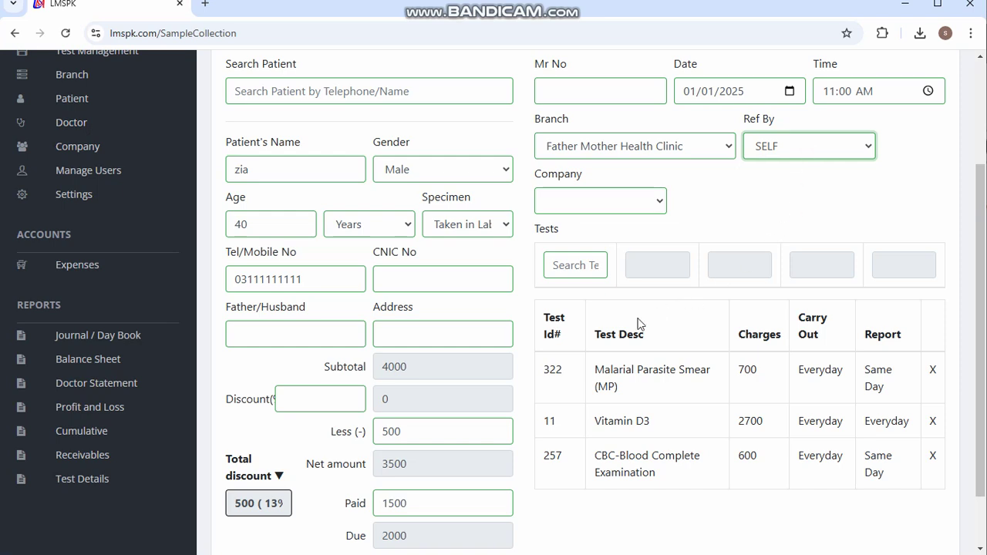
{"action": "scroll", "coordinate": [637, 323], "scroll_direction": "down", "scroll_amount": 2}
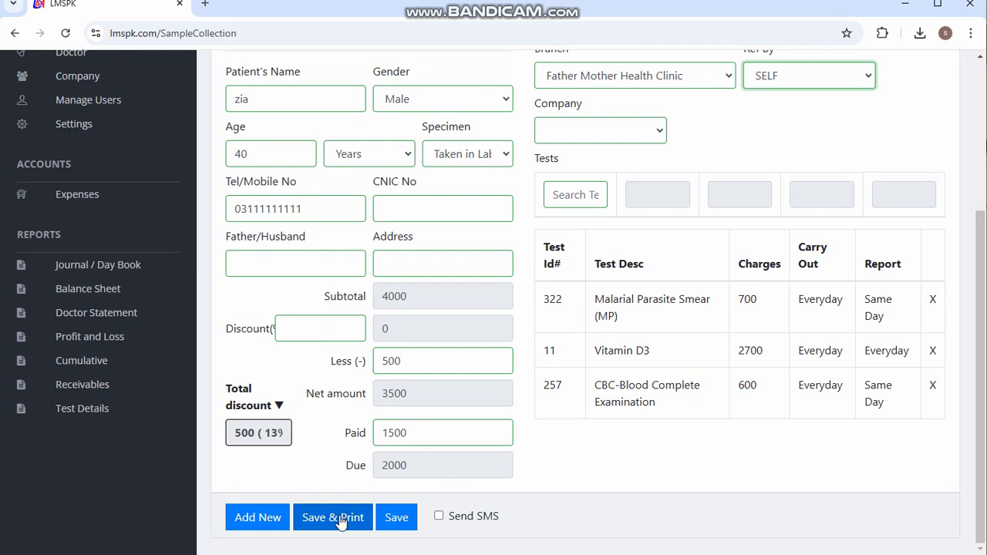
- Save the sample collection and review its clinic receipt showing 3500 net and 2000 due
{"action": "left_click", "coordinate": [338, 516]}
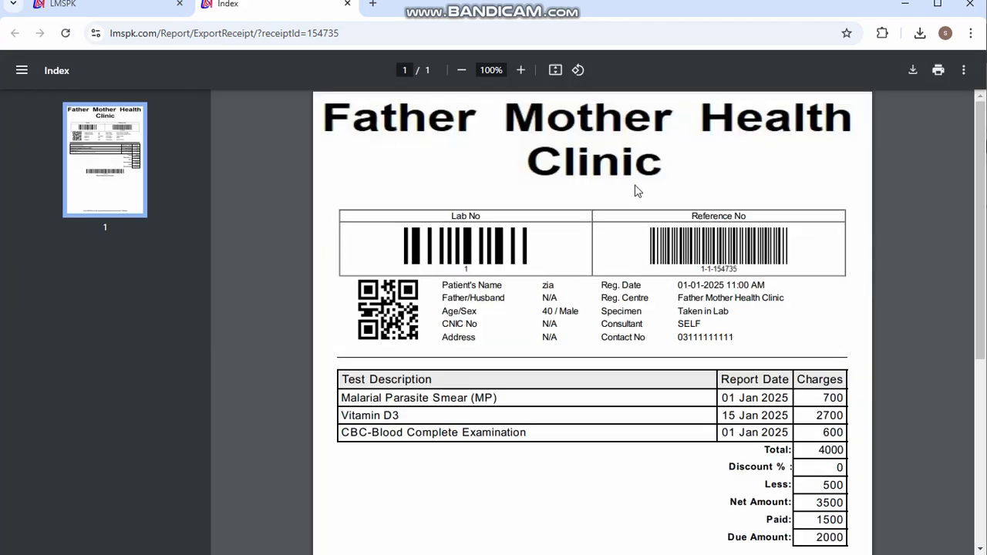
{"action": "scroll", "coordinate": [638, 202], "scroll_direction": "down", "scroll_amount": 1}
{"action": "scroll", "coordinate": [639, 202], "scroll_direction": "down", "scroll_amount": 4}
{"action": "scroll", "coordinate": [638, 202], "scroll_direction": "up", "scroll_amount": 4}
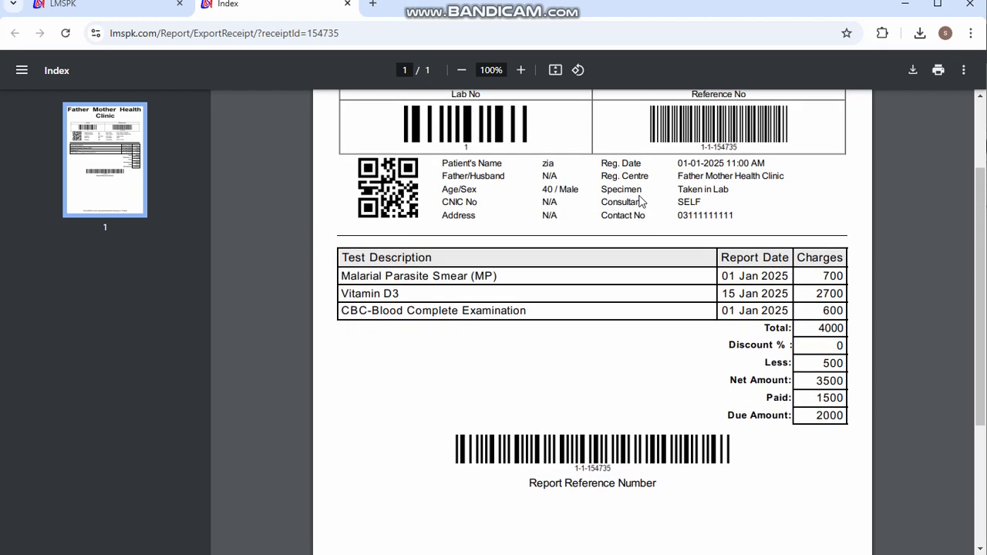
{"action": "scroll", "coordinate": [639, 201], "scroll_direction": "up", "scroll_amount": 1}
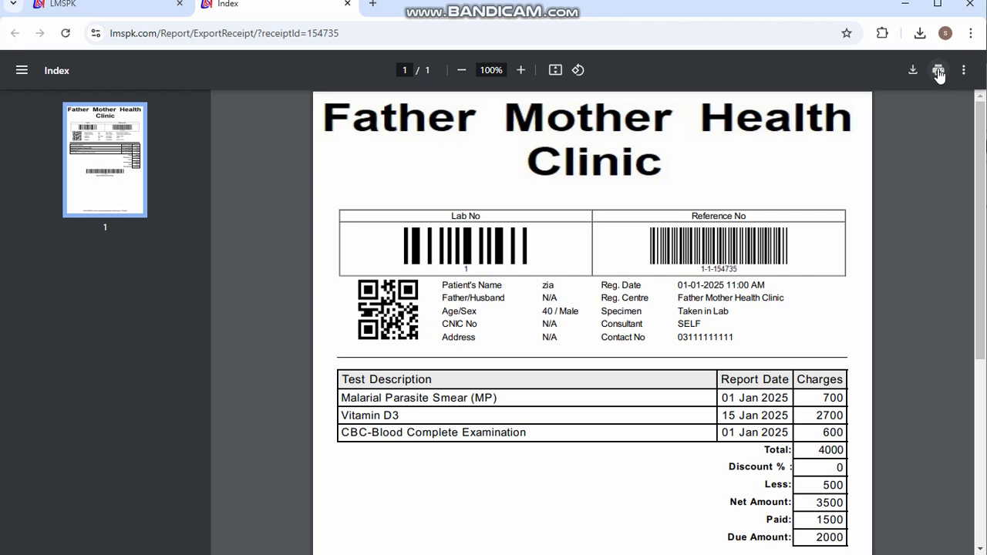
- Cancel printing the receipt and close the receipt tab
{"action": "left_click", "coordinate": [938, 71]}
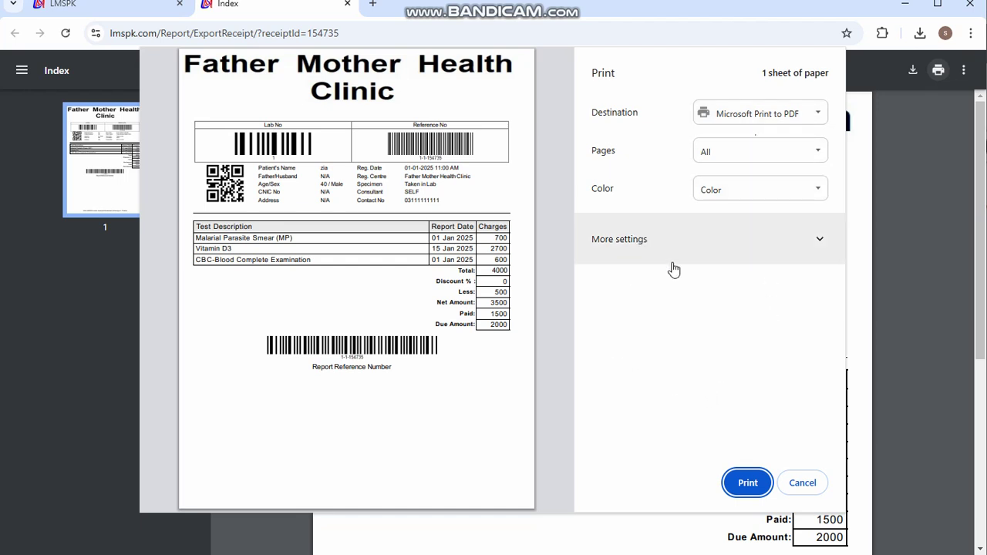
{"action": "left_click", "coordinate": [818, 484]}
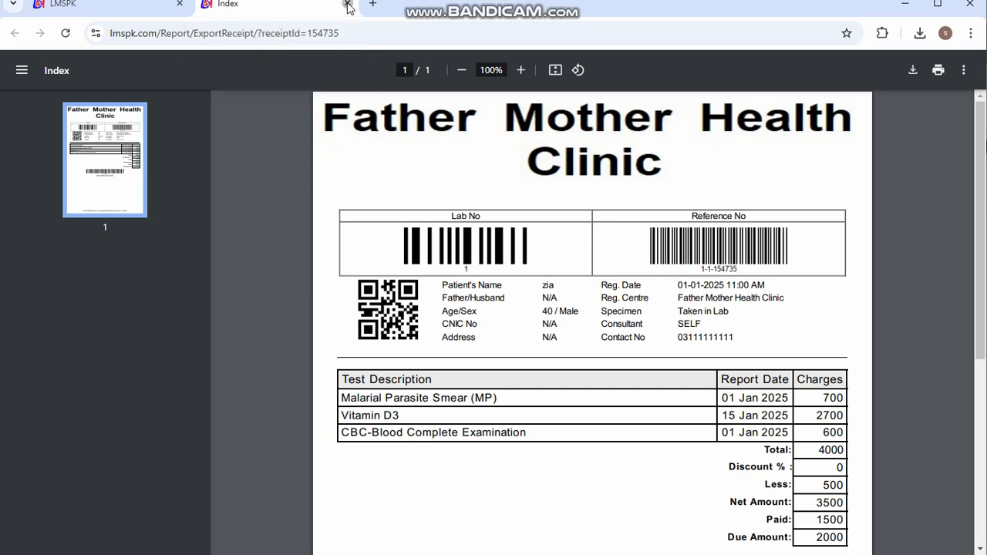
{"action": "left_click", "coordinate": [348, 5]}
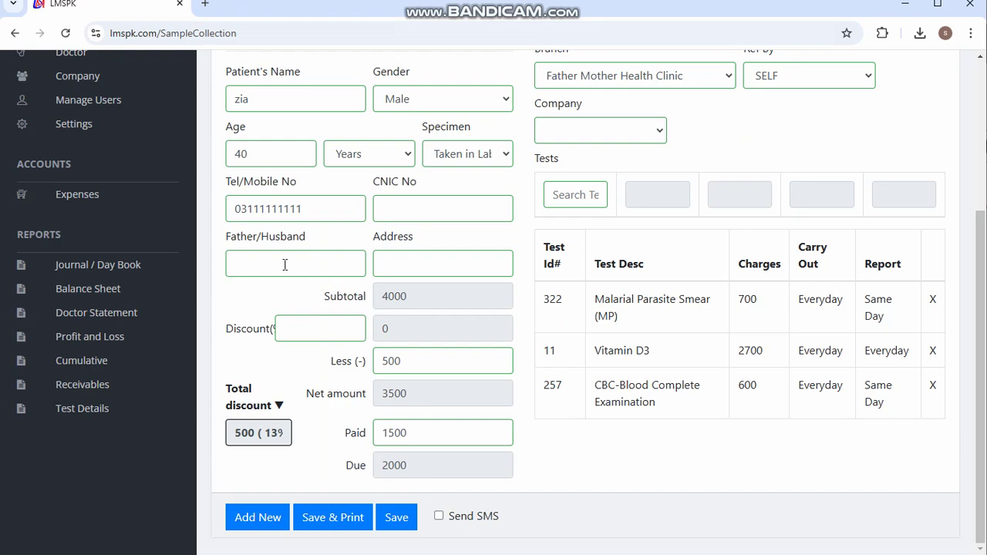
- Open the Sample Receipts report and check the patient's row at Father Mother Health Clinic
{"action": "scroll", "coordinate": [284, 265], "scroll_direction": "up", "scroll_amount": 3}
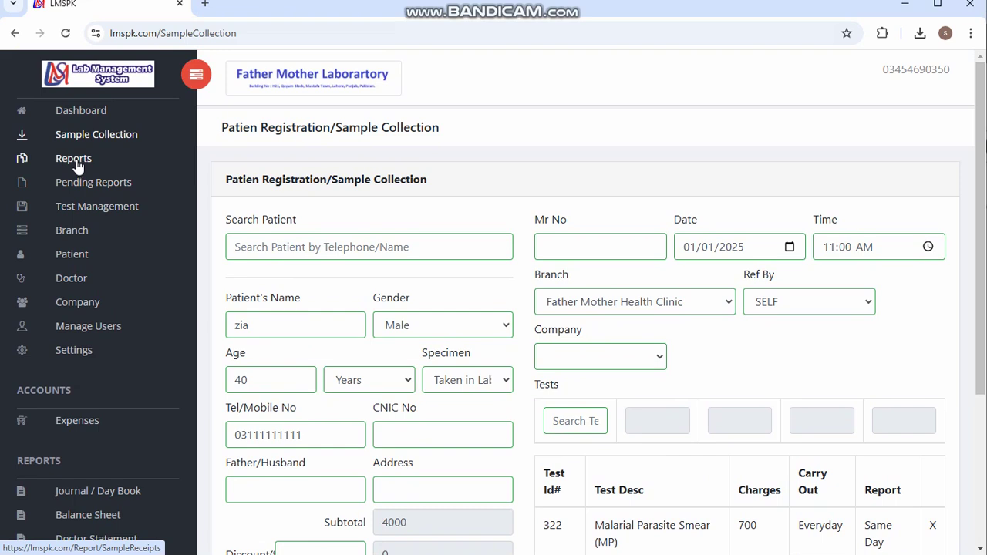
{"action": "left_click", "coordinate": [74, 159]}
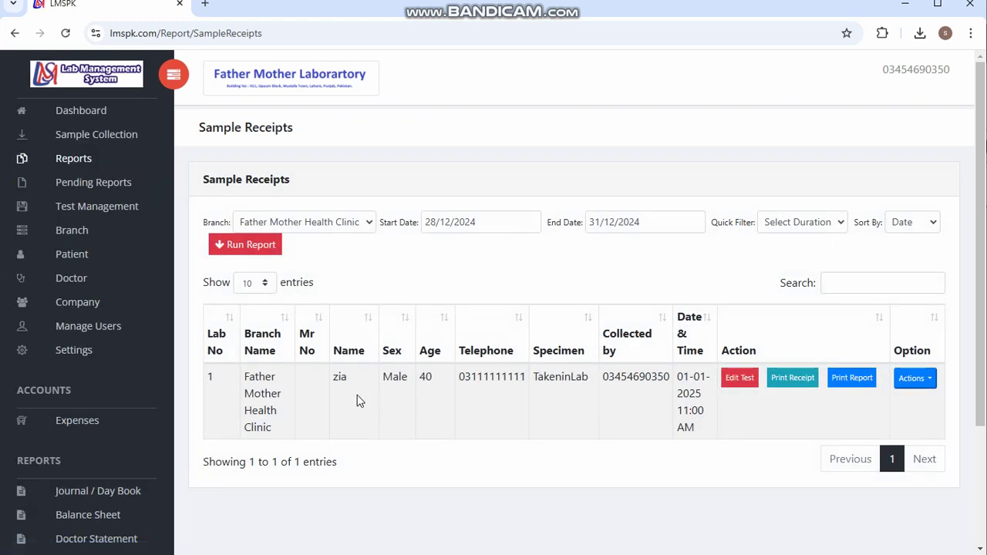
{"action": "left_click_drag", "start_coordinate": [335, 378], "coordinate": [348, 380]}
{"action": "mouse_move", "coordinate": [245, 376]}
{"action": "left_mouse_down"}
{"action": "mouse_move", "coordinate": [269, 396]}
{"action": "mouse_move", "coordinate": [282, 436]}
{"action": "mouse_move", "coordinate": [312, 414]}
{"action": "left_mouse_up"}
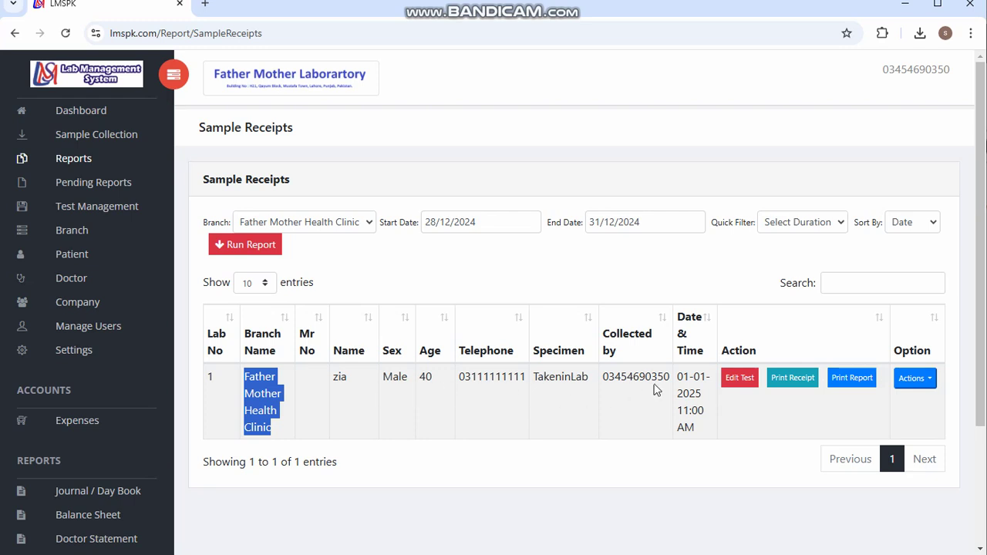
{"action": "scroll", "coordinate": [654, 390], "scroll_direction": "down", "scroll_amount": 1}
{"action": "scroll", "coordinate": [653, 390], "scroll_direction": "up", "scroll_amount": 1}
- Reopen the patient's receipt from the report, close it, and reload Reports
{"action": "left_click", "coordinate": [781, 386]}
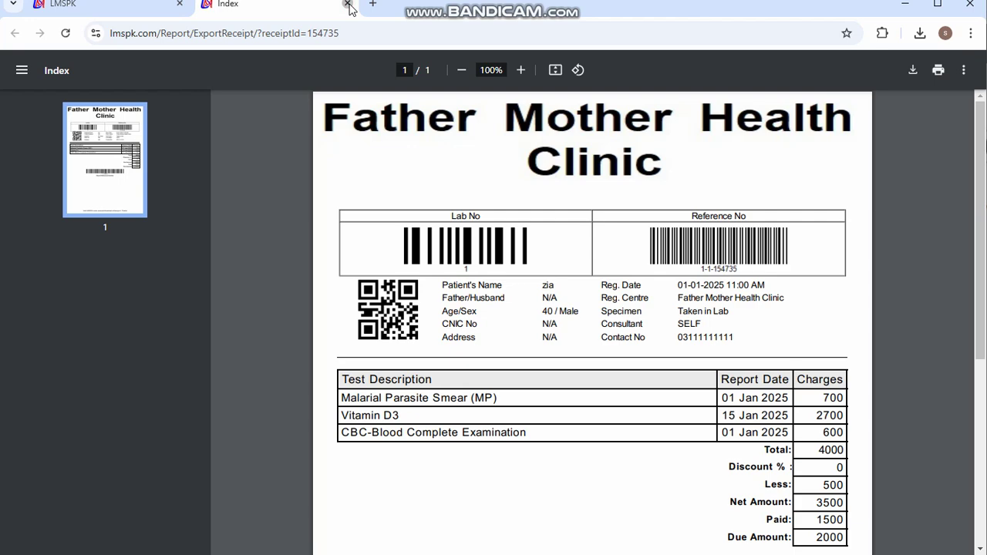
{"action": "left_click", "coordinate": [347, 5]}
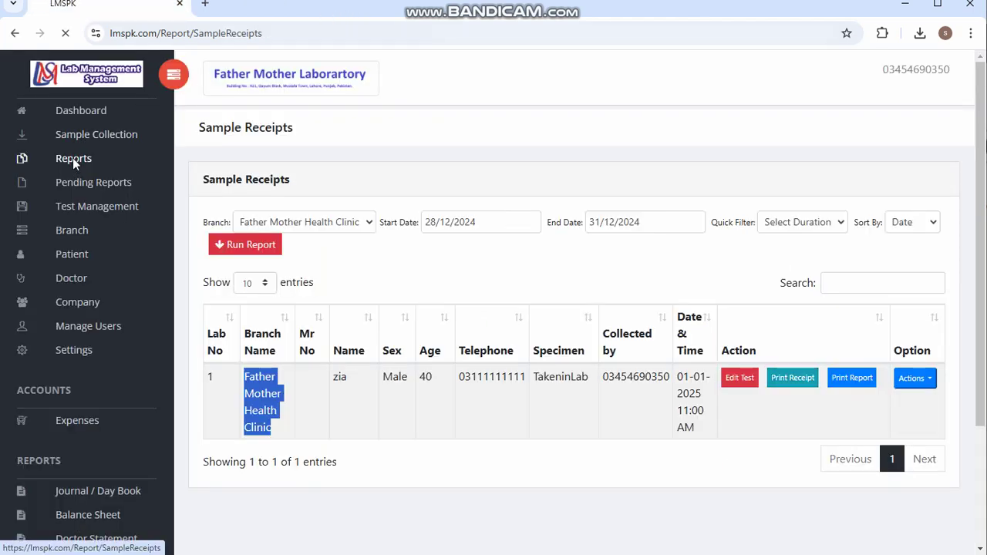
{"action": "left_click", "coordinate": [72, 158]}
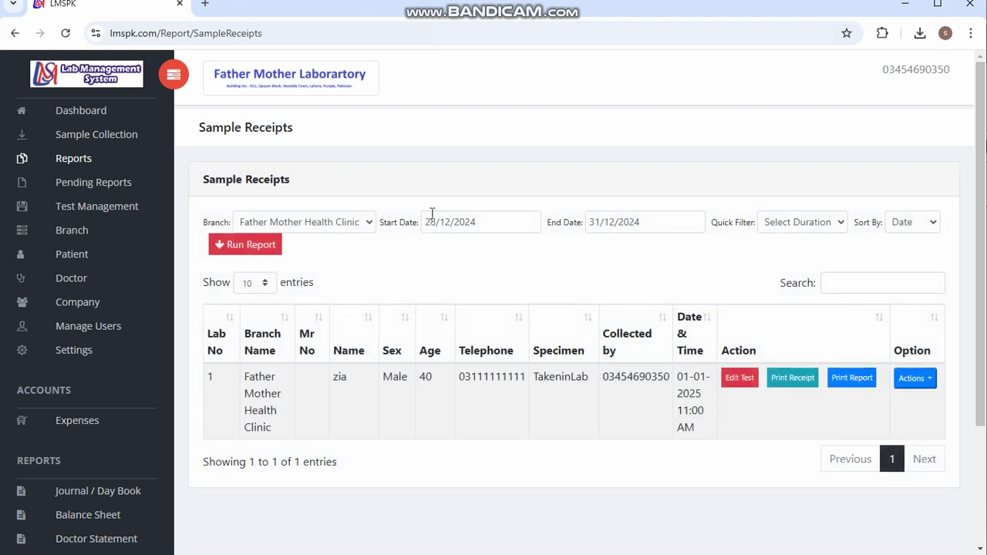
- Set the start date to 01/12/2024 and rerun the report, now listing 2 entries
{"action": "left_click", "coordinate": [491, 222]}
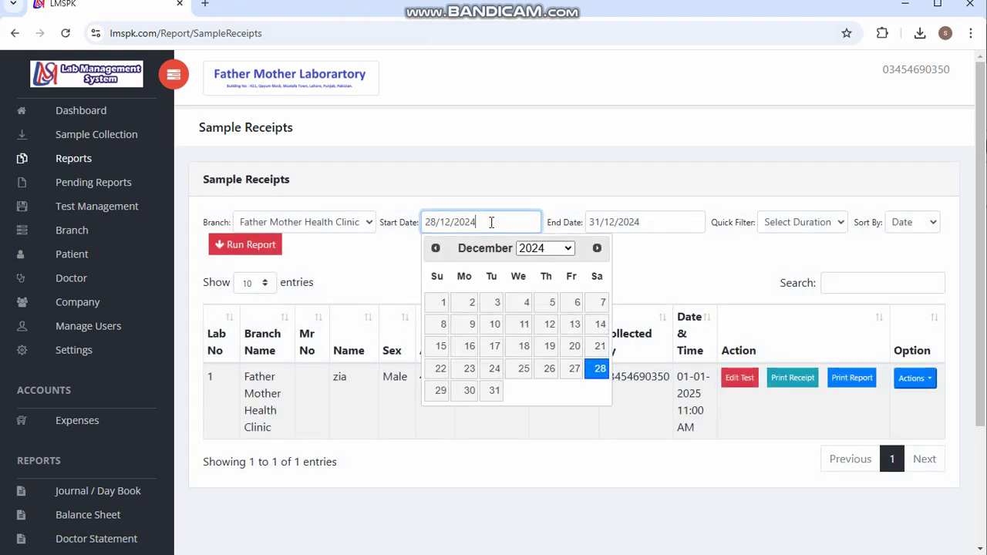
{"action": "left_click", "coordinate": [438, 304]}
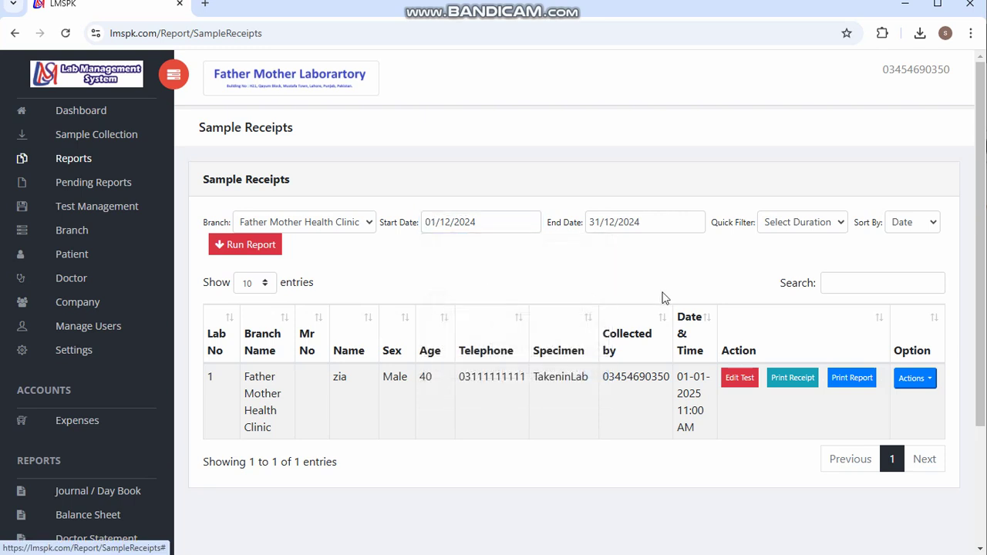
{"action": "left_click", "coordinate": [240, 246]}
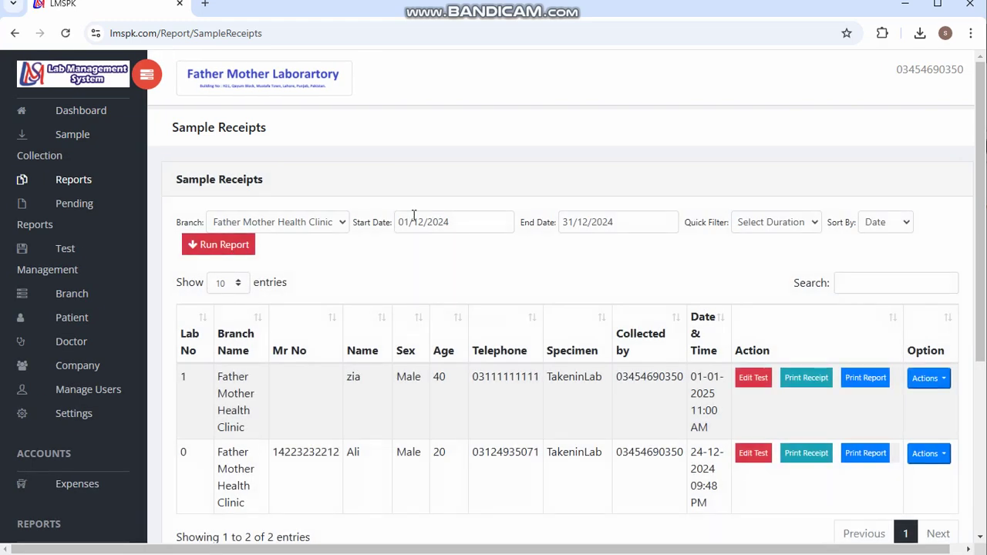
{"action": "scroll", "coordinate": [413, 216], "scroll_direction": "down", "scroll_amount": 1}
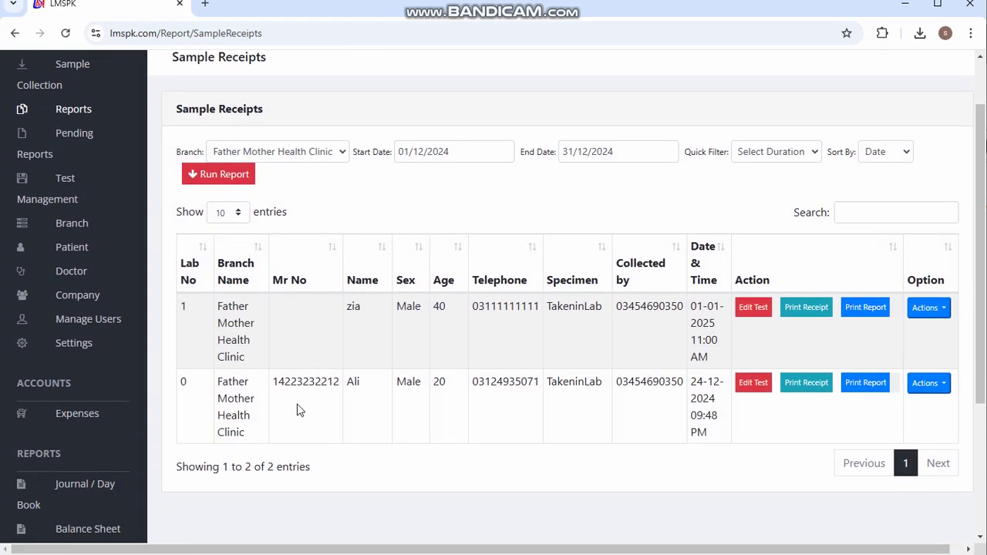
{"action": "scroll", "coordinate": [300, 410], "scroll_direction": "up", "scroll_amount": 1}
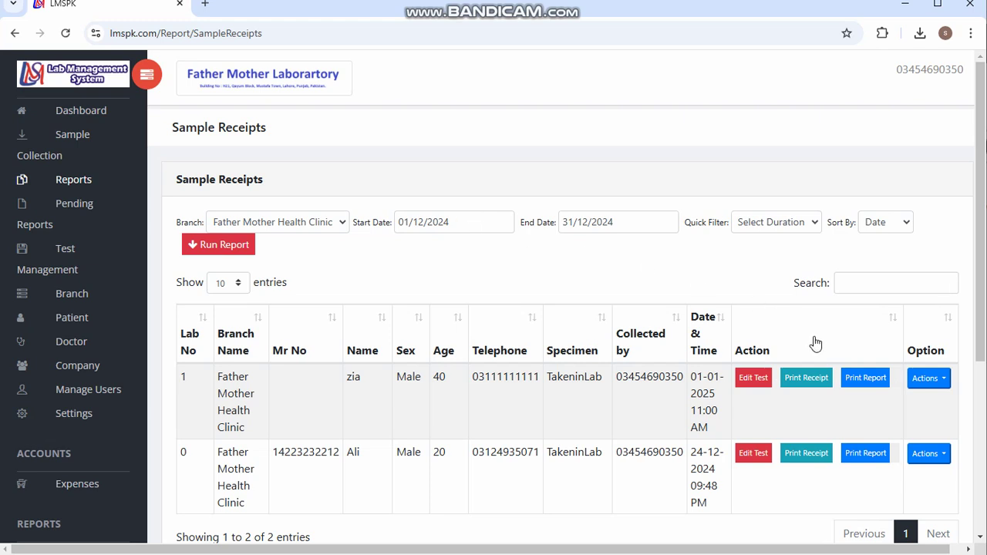
- Open zia's saved receipt in the Edit Receipt form from the row's Actions menu
{"action": "left_click", "coordinate": [943, 382]}
{"action": "left_click", "coordinate": [944, 380]}
{"action": "scroll", "coordinate": [947, 386], "scroll_direction": "down", "scroll_amount": 2}
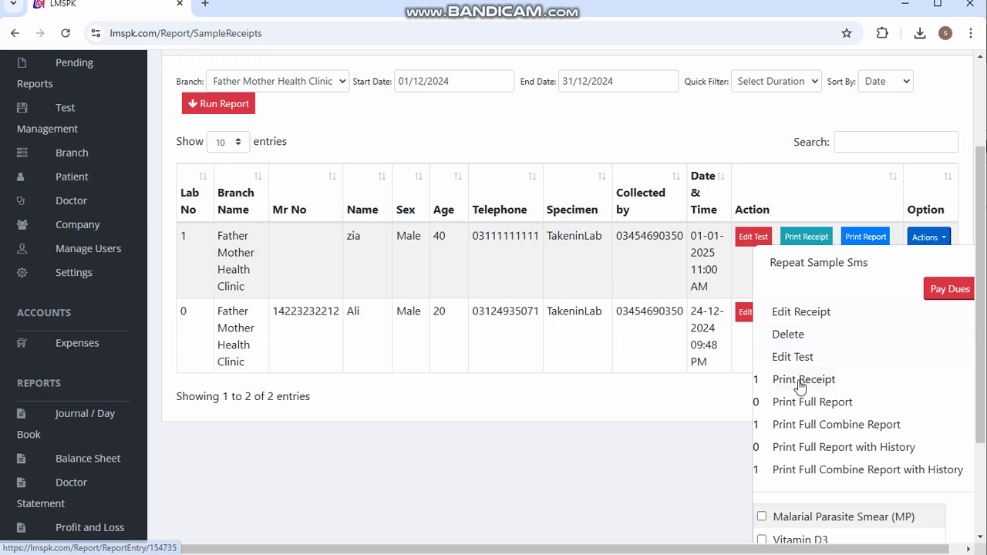
{"action": "left_click", "coordinate": [802, 318]}
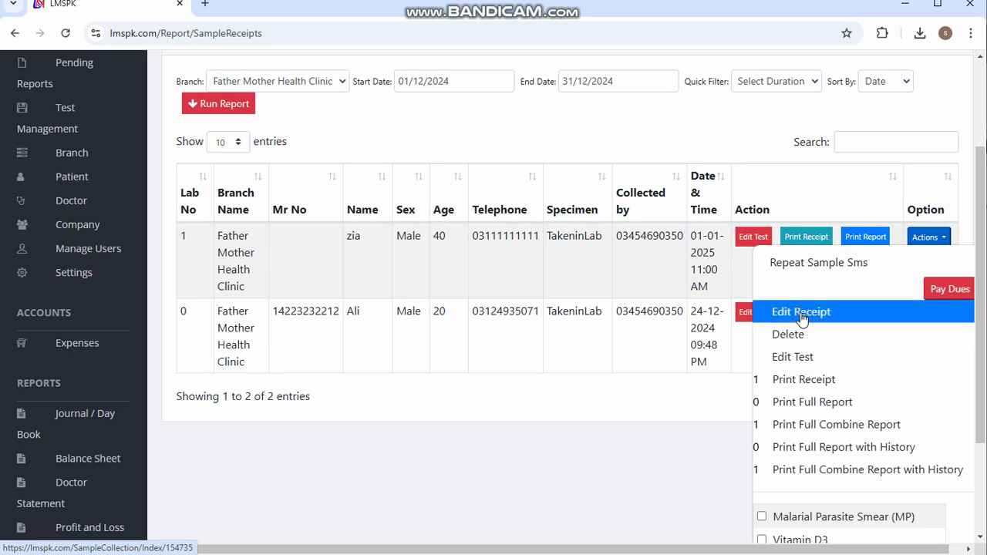
- Look over the receipt's three tests and payments, then return to the Sample Receipts report
{"action": "scroll", "coordinate": [669, 347], "scroll_direction": "down", "scroll_amount": 1}
{"action": "scroll", "coordinate": [669, 347], "scroll_direction": "down", "scroll_amount": 3}
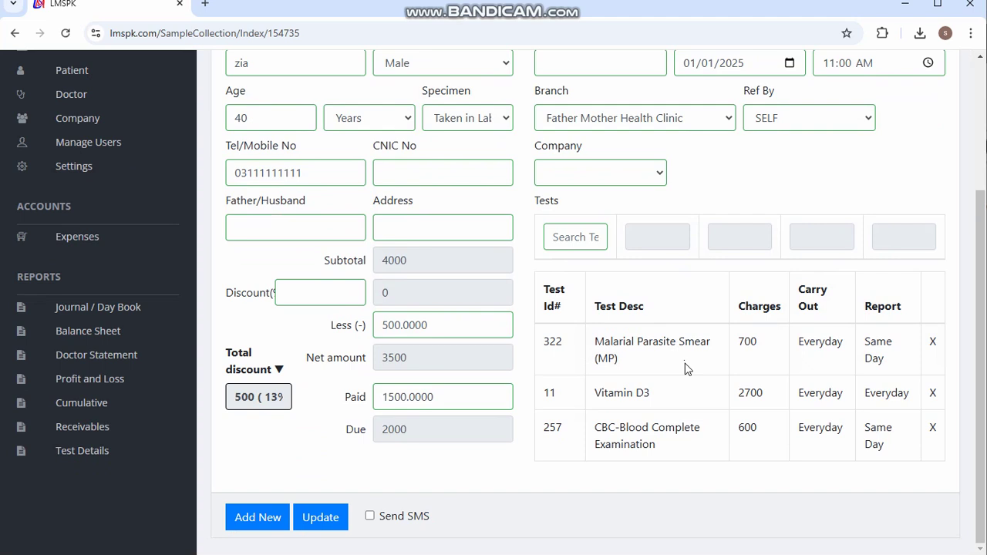
{"action": "scroll", "coordinate": [684, 347], "scroll_direction": "up", "scroll_amount": 5}
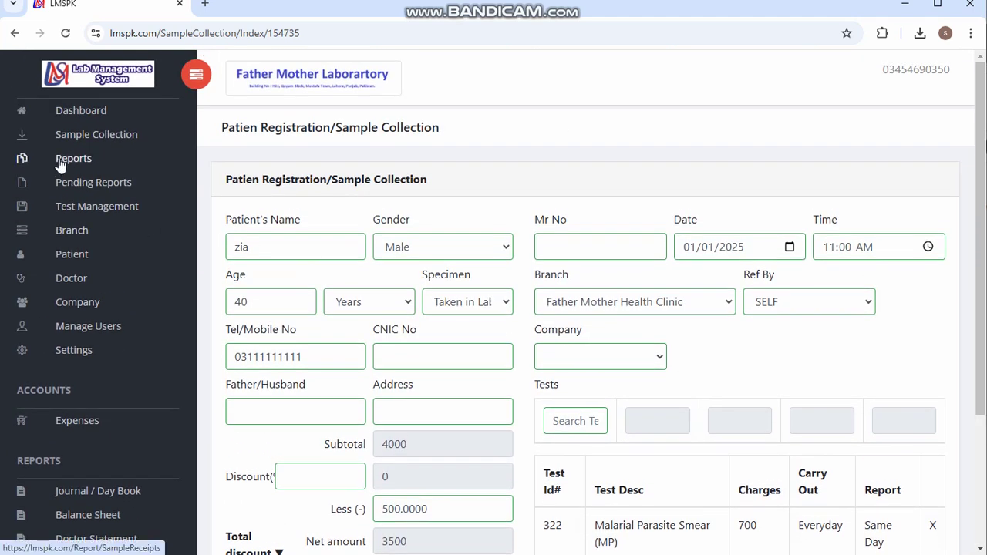
{"action": "left_click", "coordinate": [60, 160]}
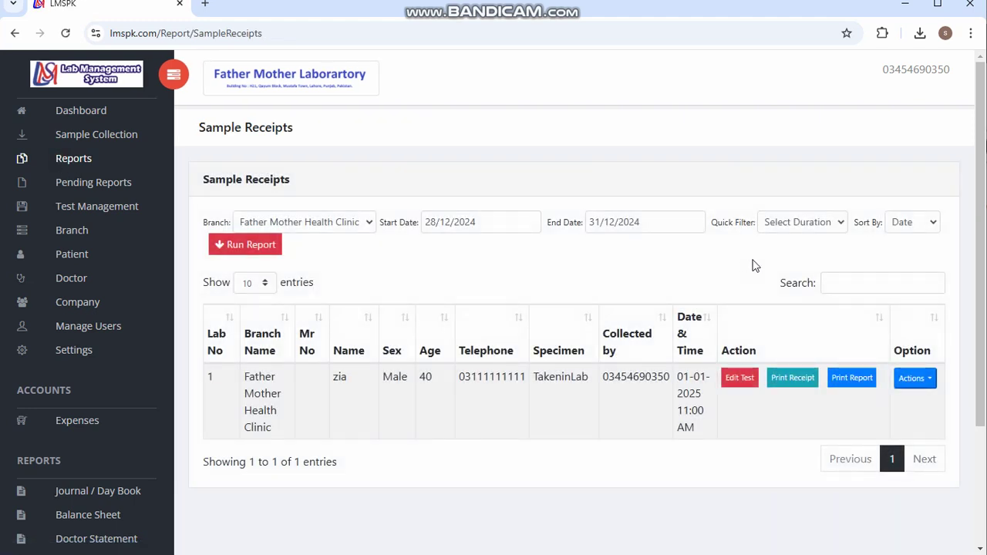
{"action": "scroll", "coordinate": [754, 265], "scroll_direction": "down", "scroll_amount": 2}
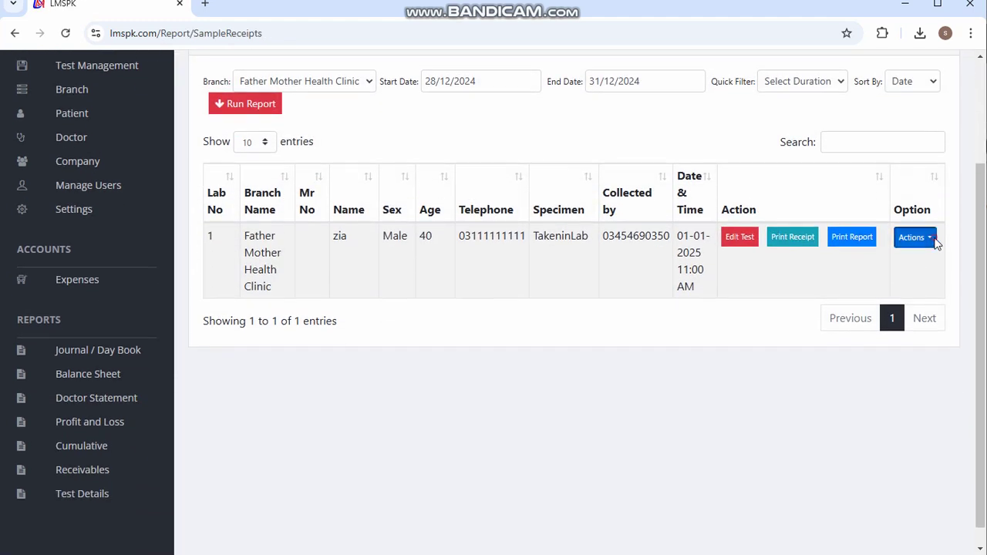
{"action": "left_click", "coordinate": [934, 241]}
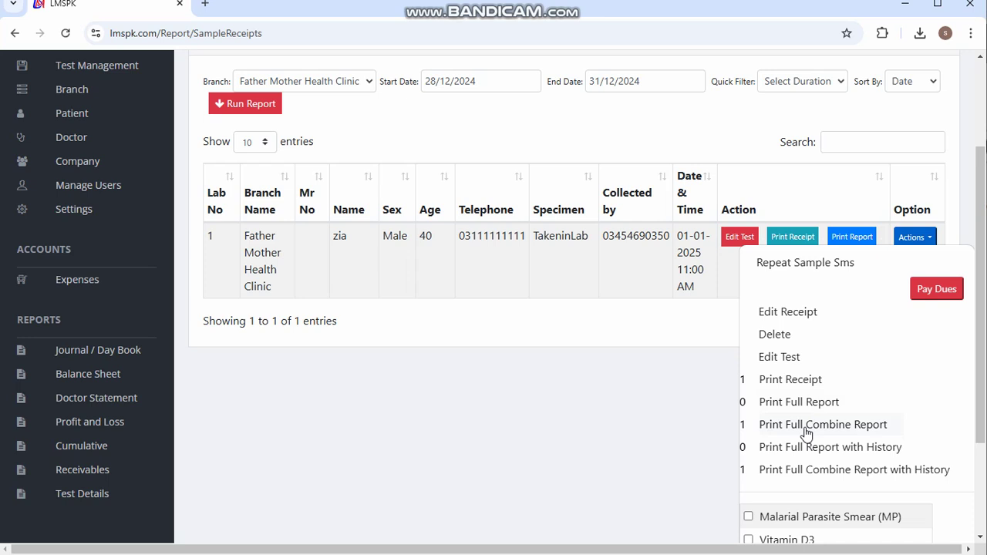
{"action": "left_click", "coordinate": [709, 400]}
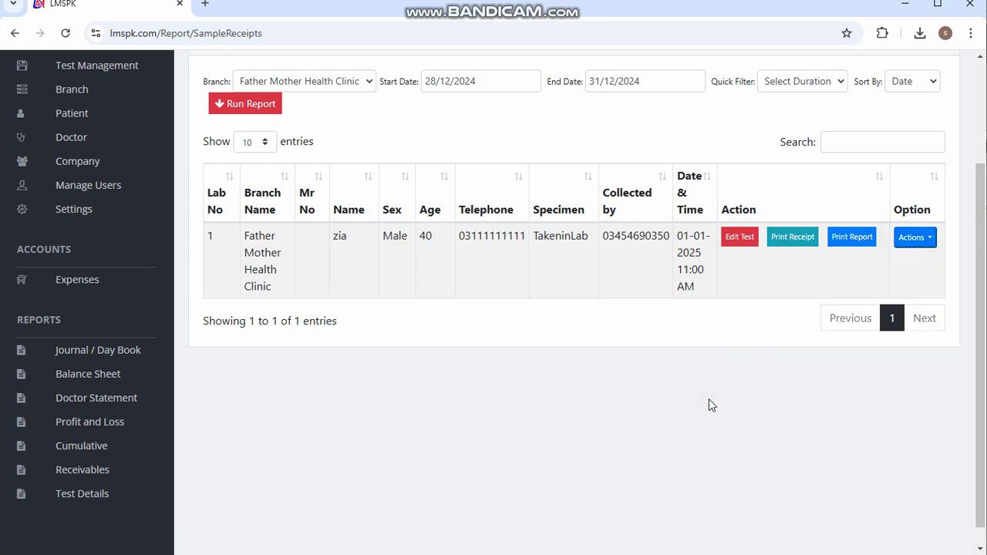
{"action": "scroll", "coordinate": [710, 405], "scroll_direction": "up", "scroll_amount": 1}
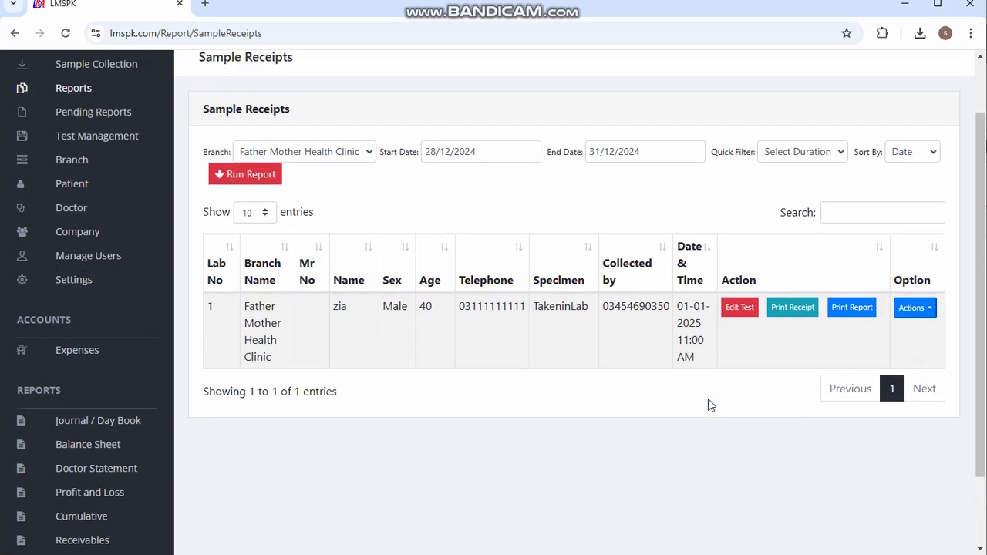